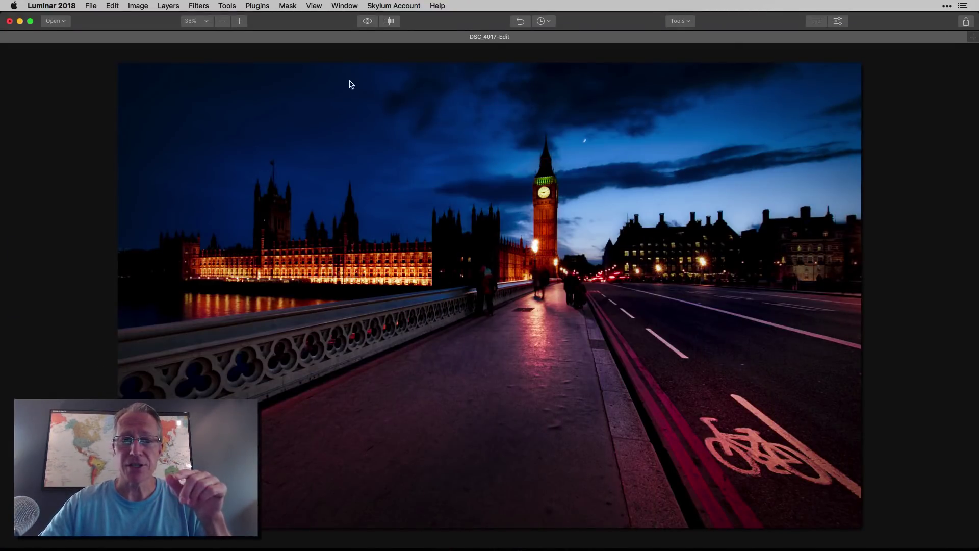
- Preview the unedited original, then switch back to the edited blue-hour Westminster photo
{"action": "left_click", "coordinate": [368, 22]}
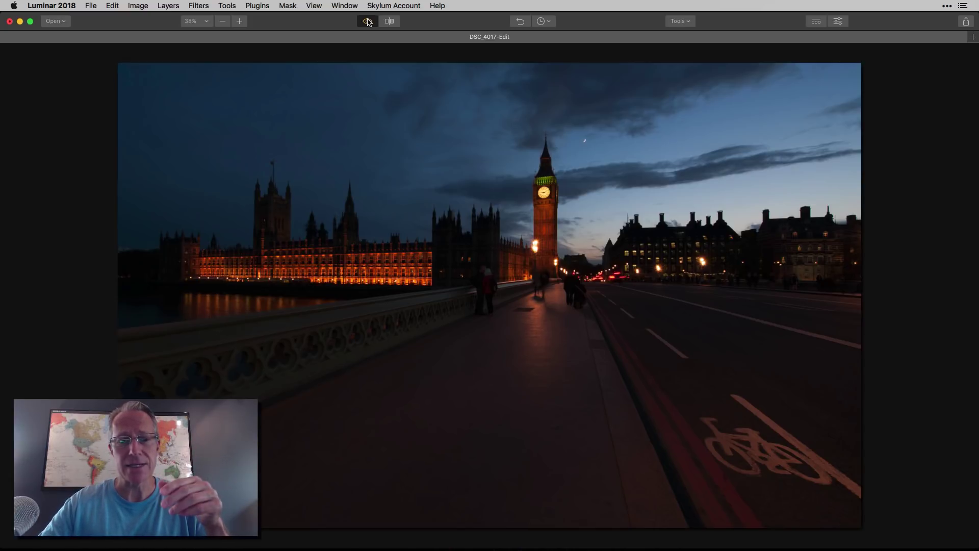
{"action": "left_click", "coordinate": [368, 22]}
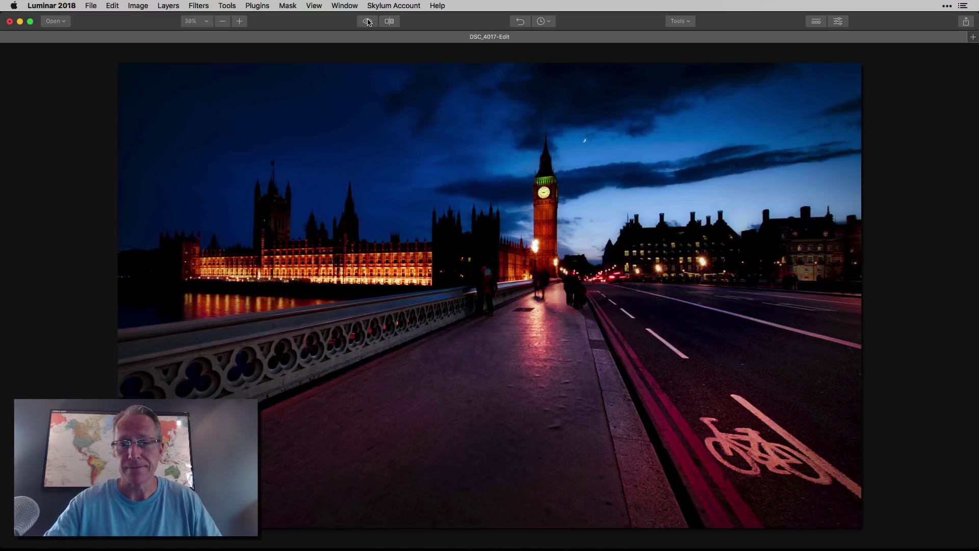
- Show the layers and filter stack, then check the 16:10 crop straightened by -0.75°
{"action": "left_click", "coordinate": [367, 21]}
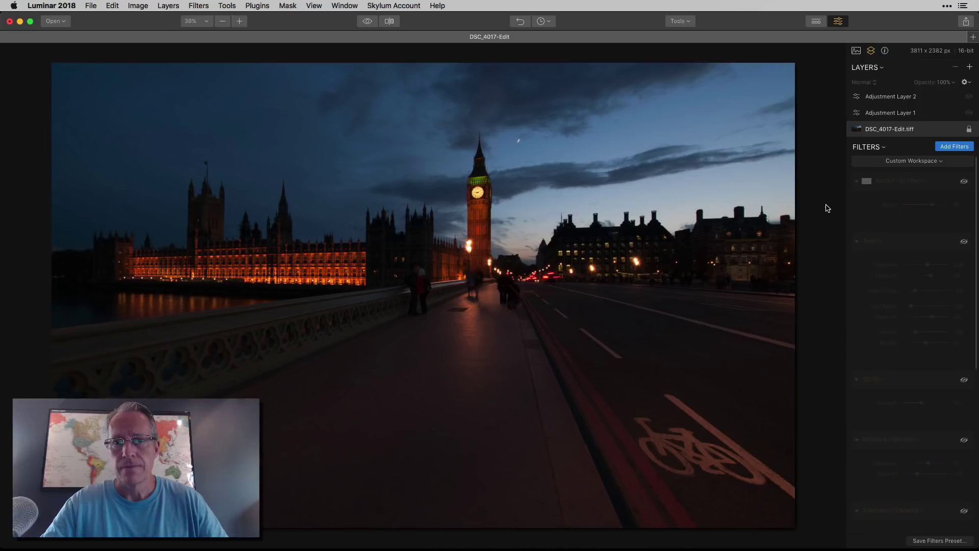
{"action": "left_click", "coordinate": [681, 22]}
{"action": "left_click", "coordinate": [686, 36]}
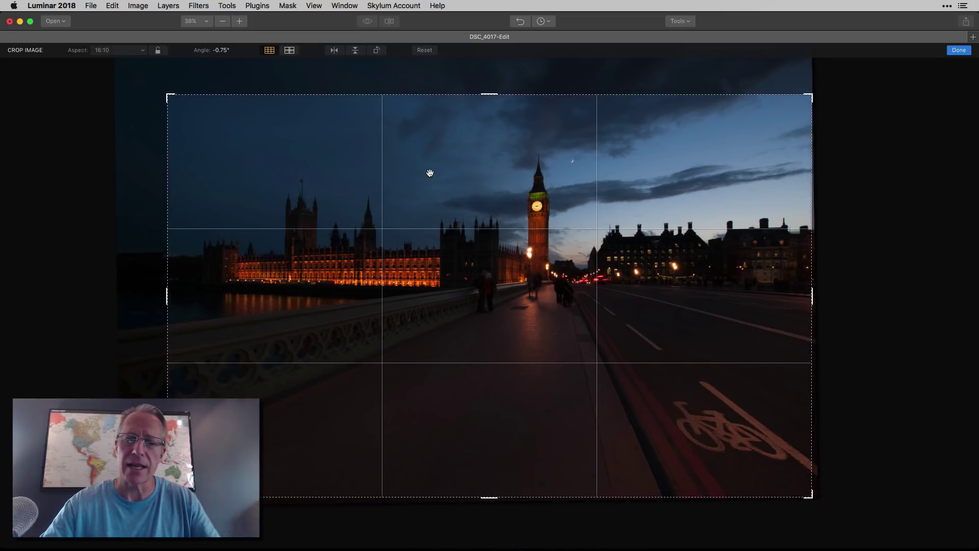
{"action": "left_click", "coordinate": [963, 51]}
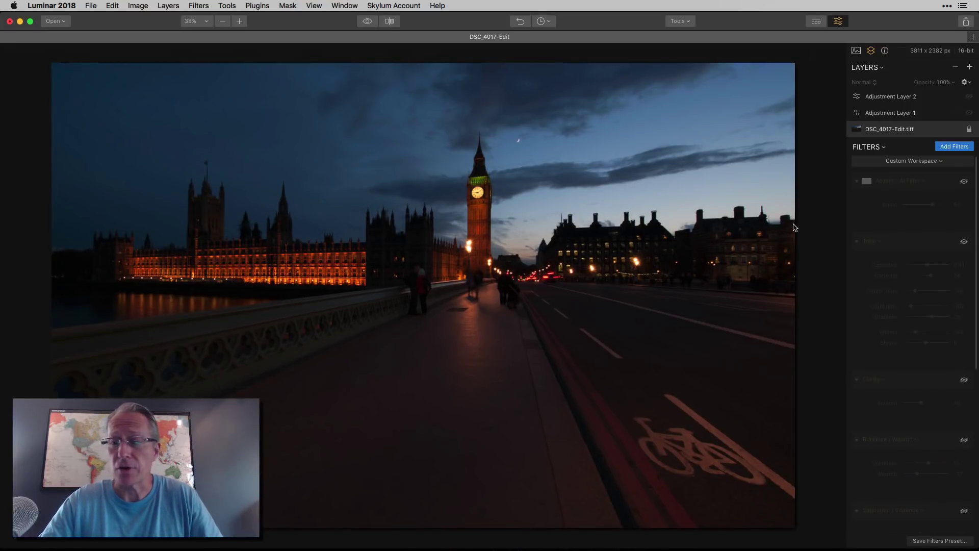
- Enable Accent AI at Boost 65 and check its mask overlay covers the entire photo
{"action": "left_click", "coordinate": [963, 183]}
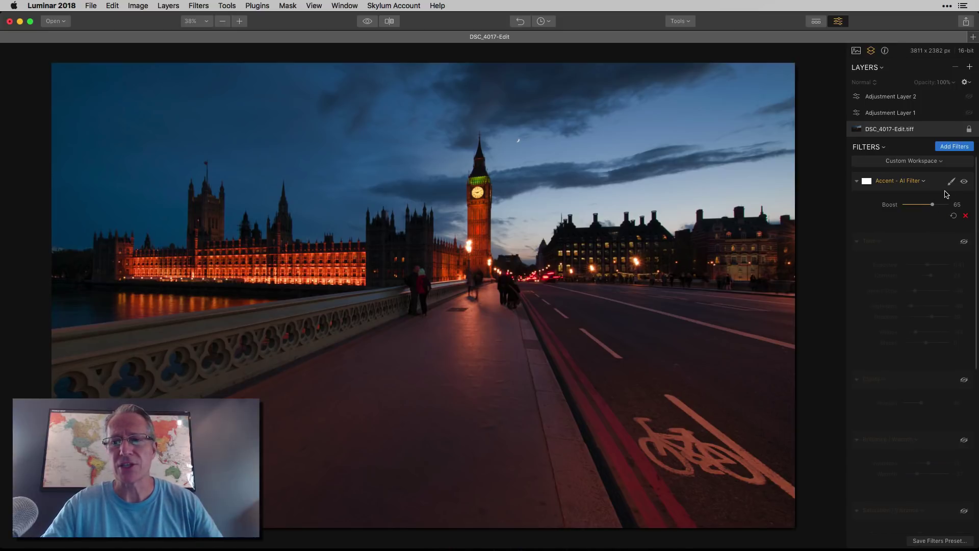
{"action": "left_click", "coordinate": [950, 181]}
{"action": "left_click", "coordinate": [923, 196]}
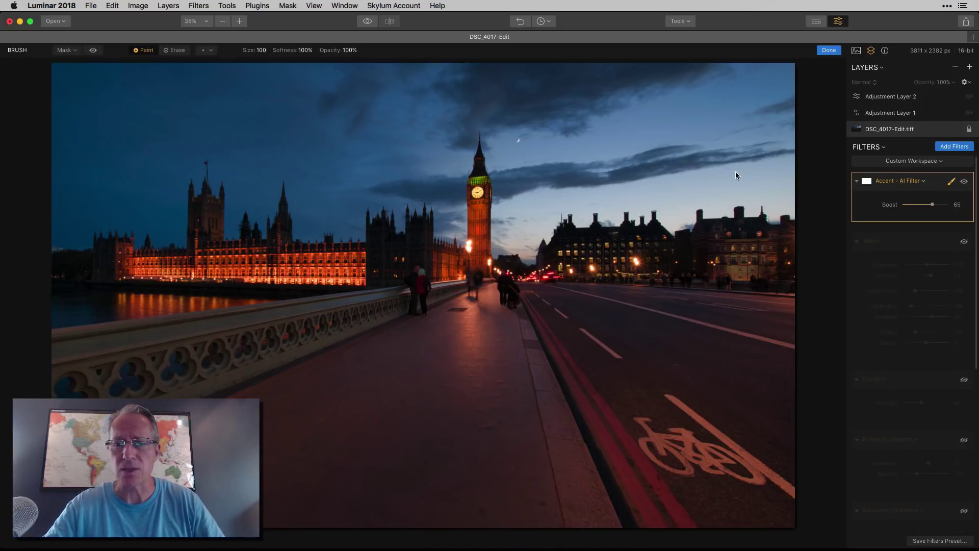
{"action": "left_click", "coordinate": [94, 51]}
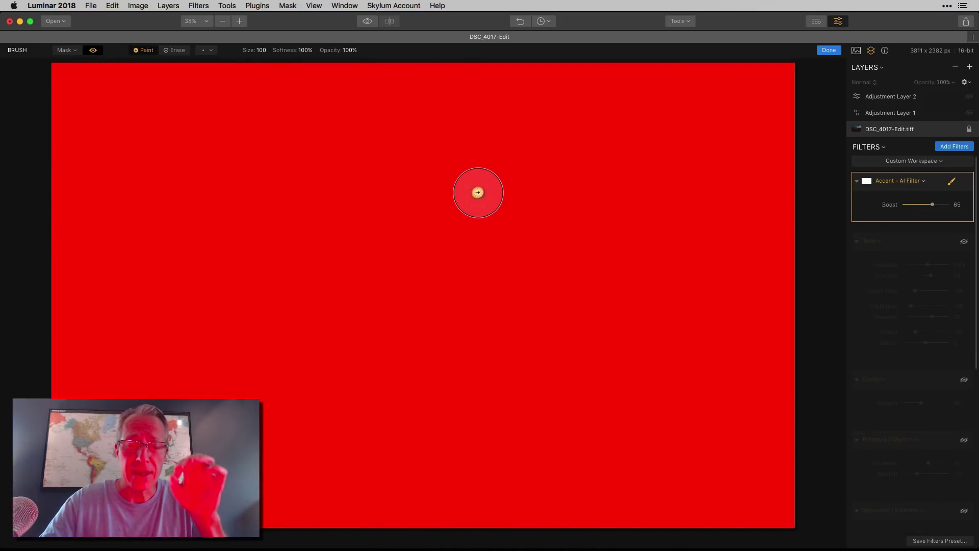
{"action": "left_click", "coordinate": [94, 51]}
{"action": "left_click", "coordinate": [829, 50]}
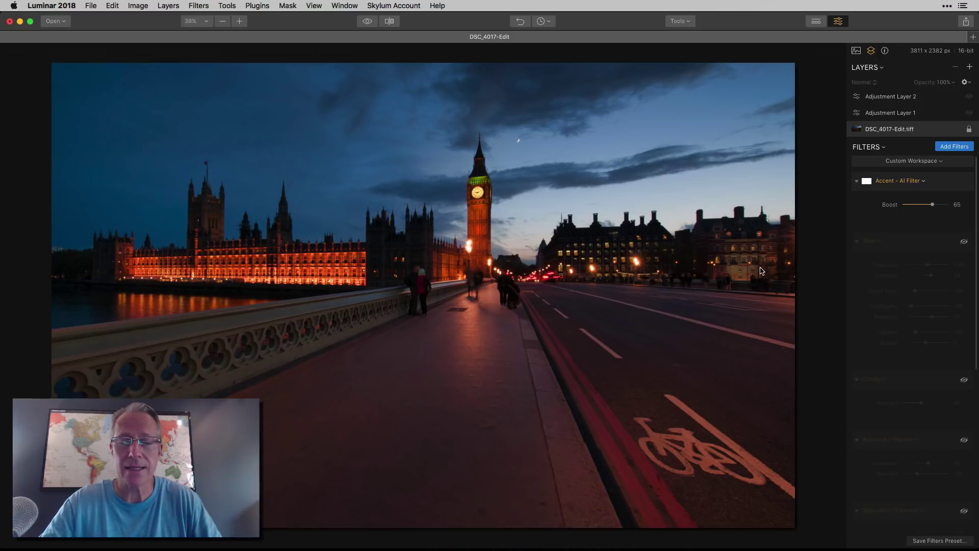
- Enable the Tone filter (Exposure 0.41, Highlights -66, Shadows 29) and compare against the original
{"action": "scroll", "coordinate": [852, 310], "scroll_direction": "down", "scroll_amount": 3}
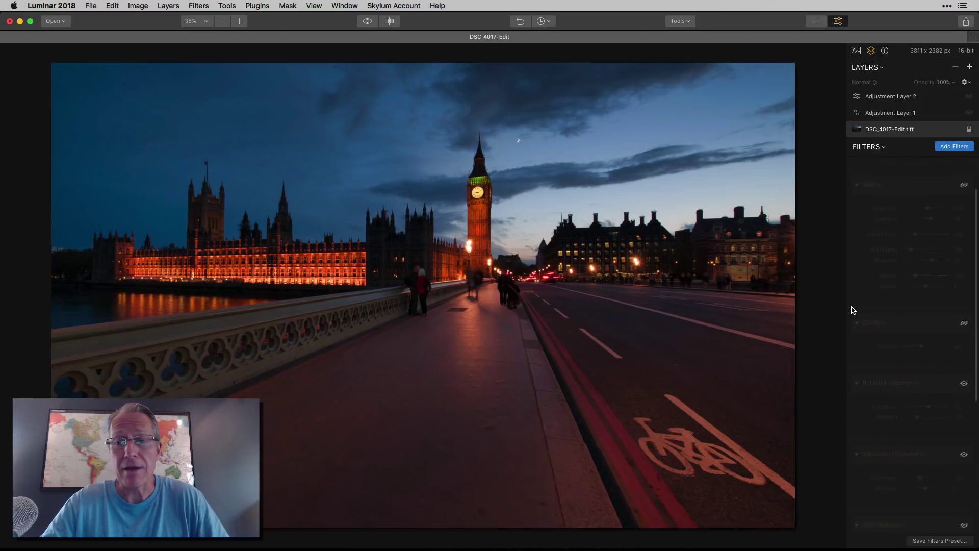
{"action": "left_click", "coordinate": [963, 186]}
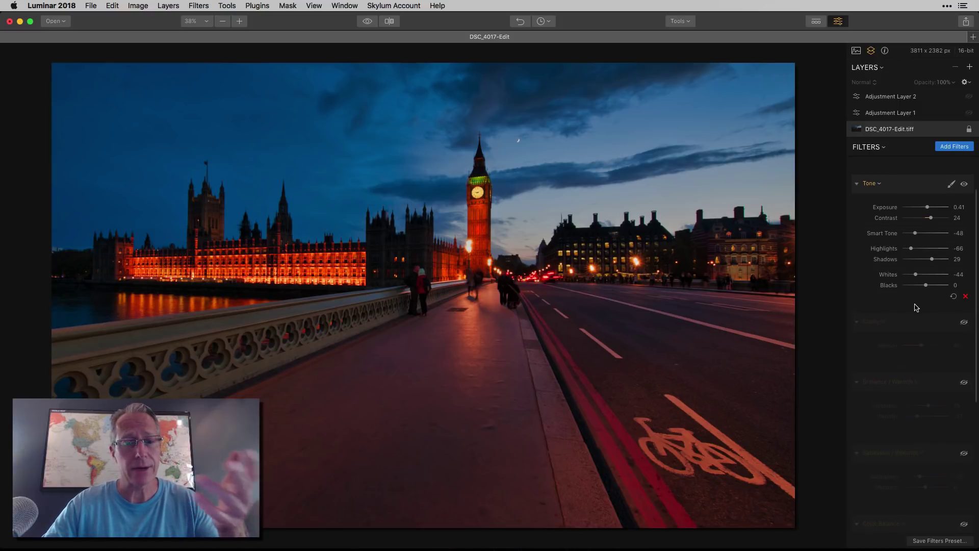
{"action": "scroll", "coordinate": [915, 306], "scroll_direction": "down", "scroll_amount": 2}
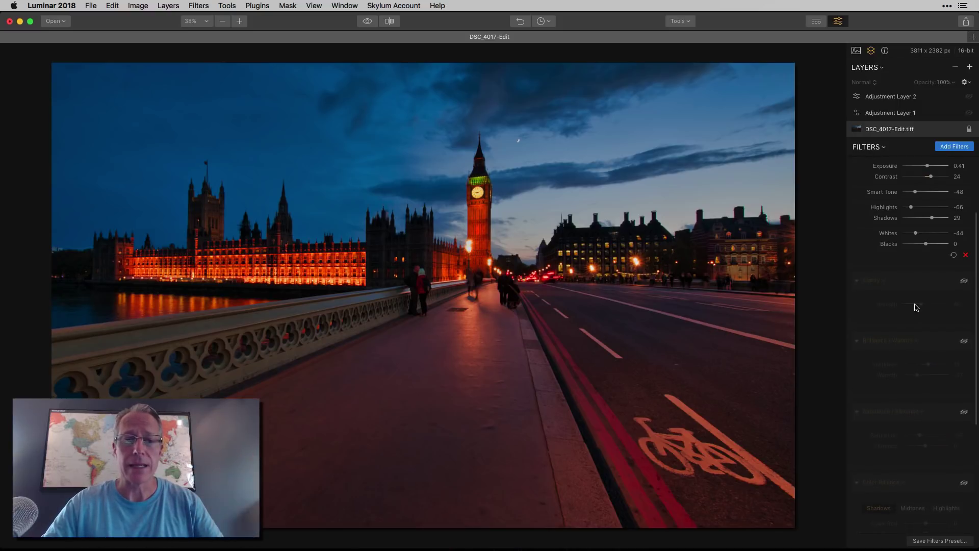
{"action": "left_click", "coordinate": [367, 22]}
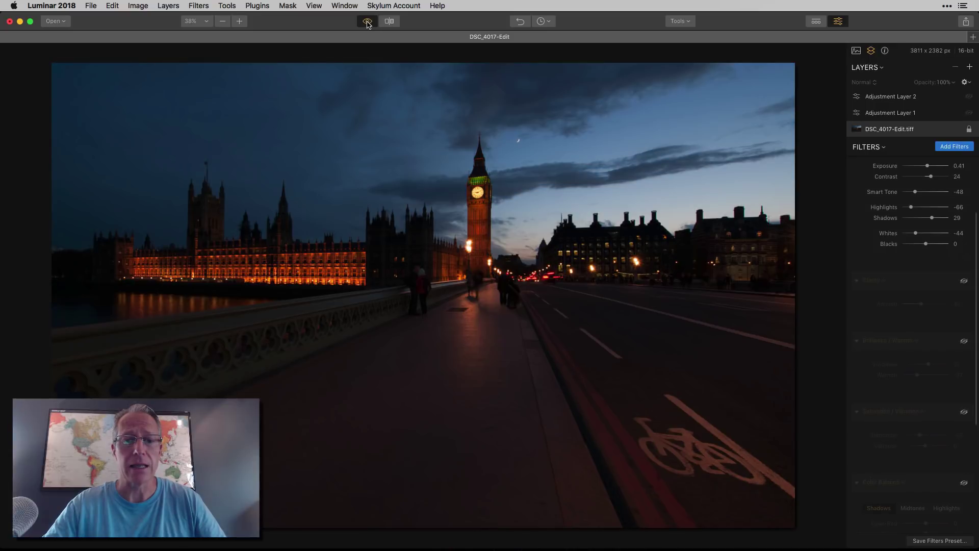
{"action": "left_click", "coordinate": [367, 22]}
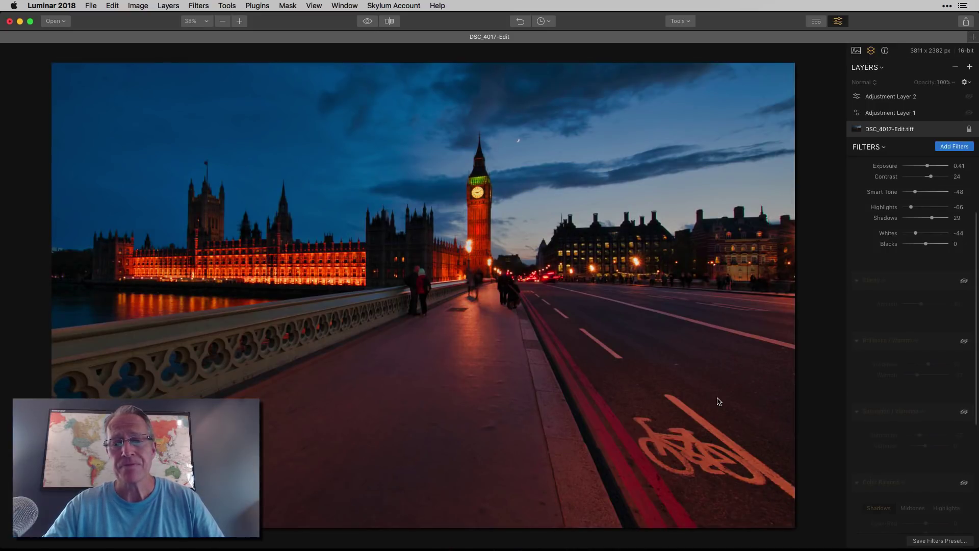
- Turn on Clarity 40 and Brilliance/Warmth (Vividness 13, Warmth -37), comparing Brilliance off and on
{"action": "left_click", "coordinate": [963, 282]}
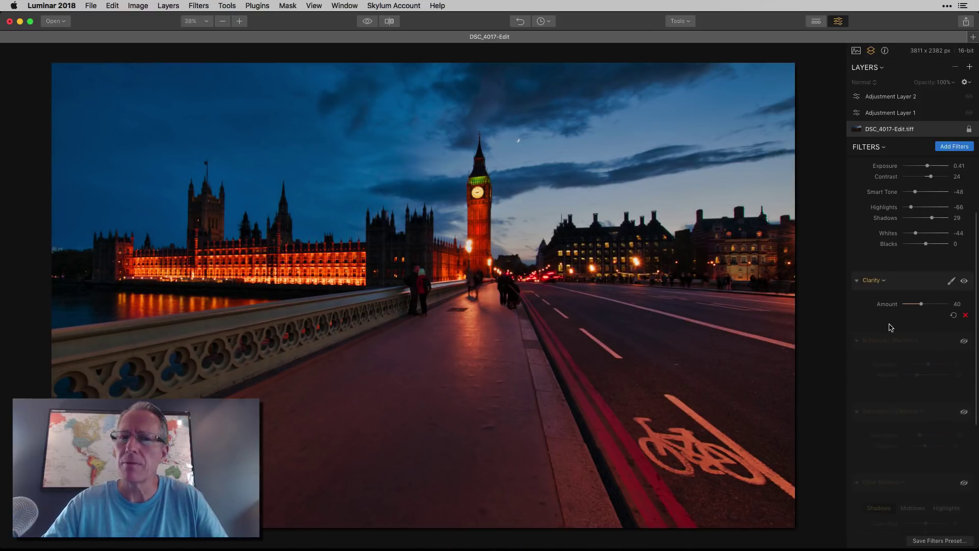
{"action": "scroll", "coordinate": [915, 362], "scroll_direction": "down", "scroll_amount": 3}
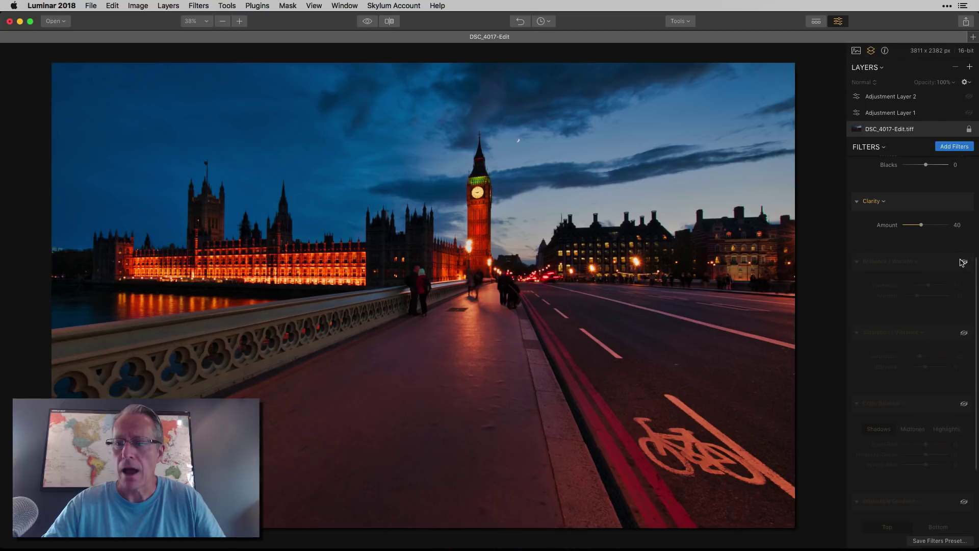
{"action": "left_click", "coordinate": [963, 262]}
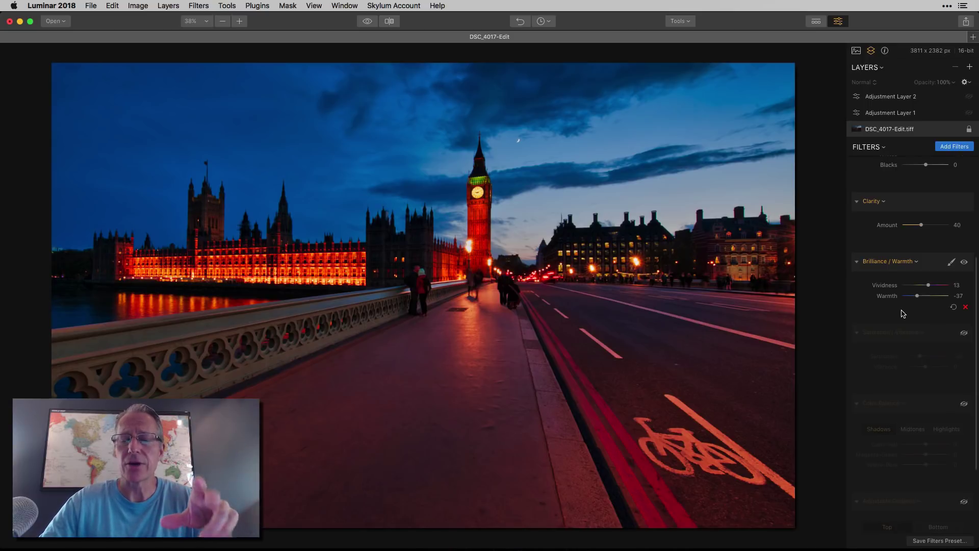
{"action": "left_click", "coordinate": [965, 262]}
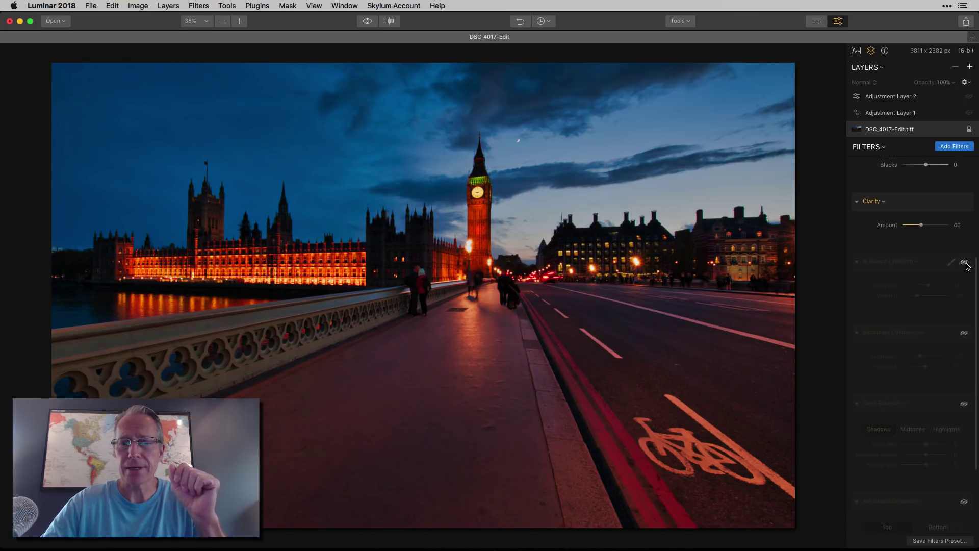
{"action": "left_click", "coordinate": [965, 263]}
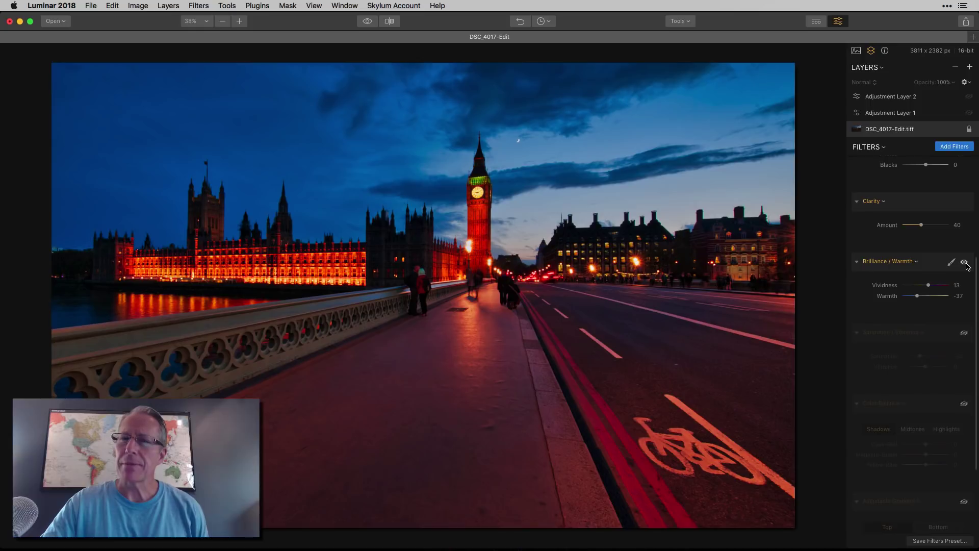
- Enable the Saturation / Vibrance filter with Saturation at -25
{"action": "scroll", "coordinate": [929, 336], "scroll_direction": "down", "scroll_amount": 3}
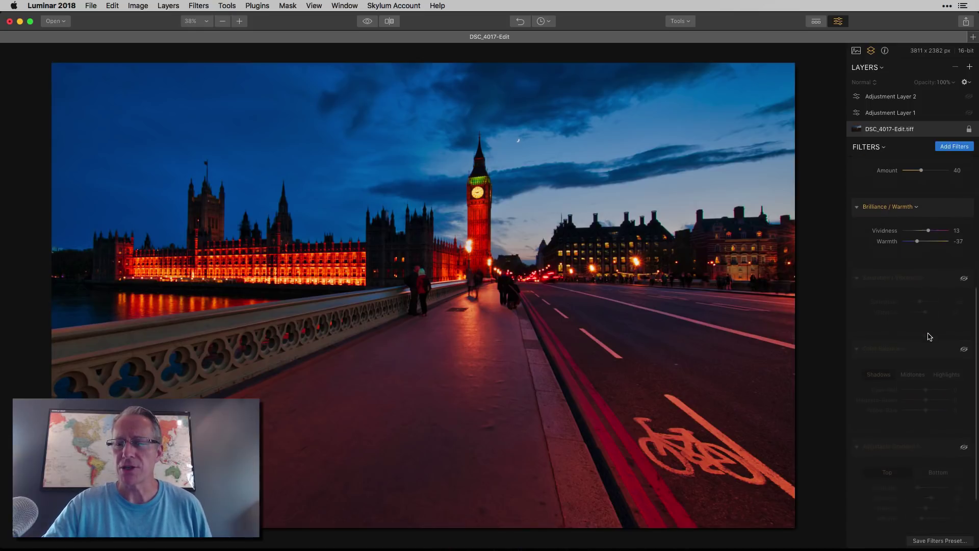
{"action": "left_click", "coordinate": [964, 279]}
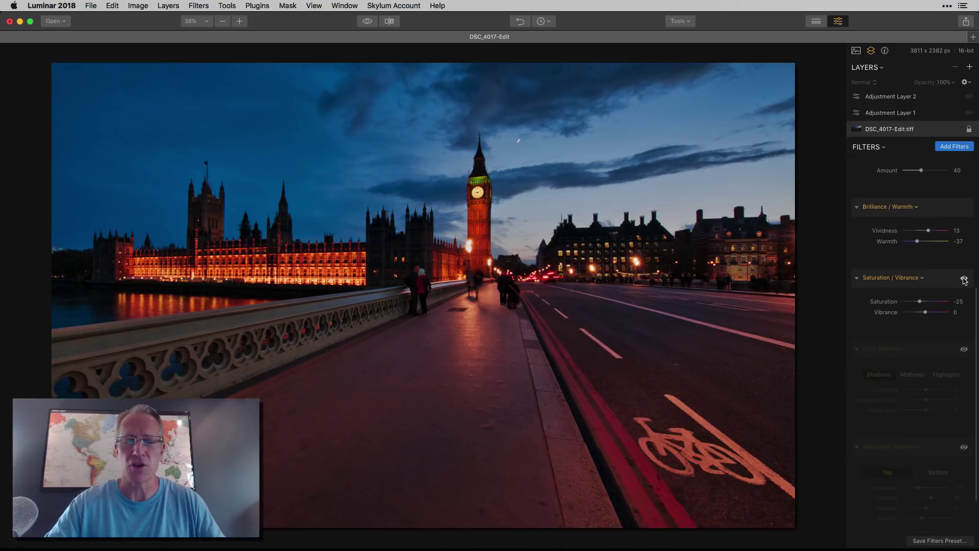
{"action": "scroll", "coordinate": [937, 359], "scroll_direction": "down", "scroll_amount": 1}
{"action": "scroll", "coordinate": [937, 359], "scroll_direction": "down", "scroll_amount": 3}
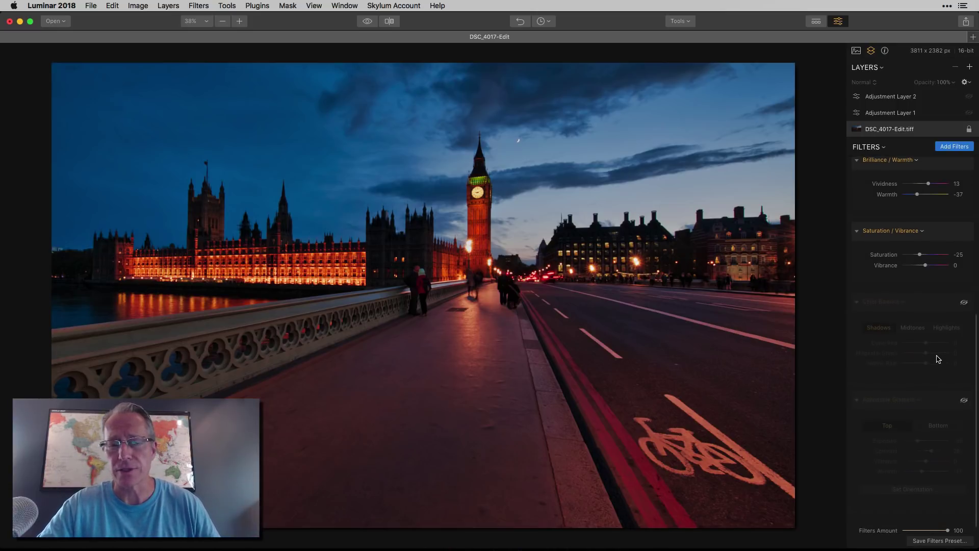
{"action": "scroll", "coordinate": [935, 335], "scroll_direction": "down", "scroll_amount": 1}
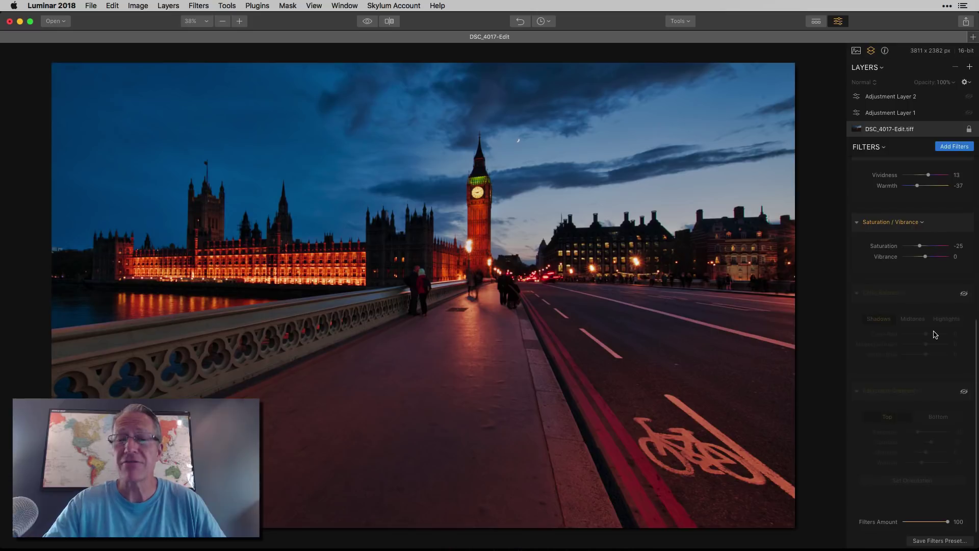
- Enable Color Balance, review midtones Cyan-Red 12 and highlights Cyan-Red -34, Yellow-Blue 22, comparing off/on
{"action": "left_click", "coordinate": [963, 295]}
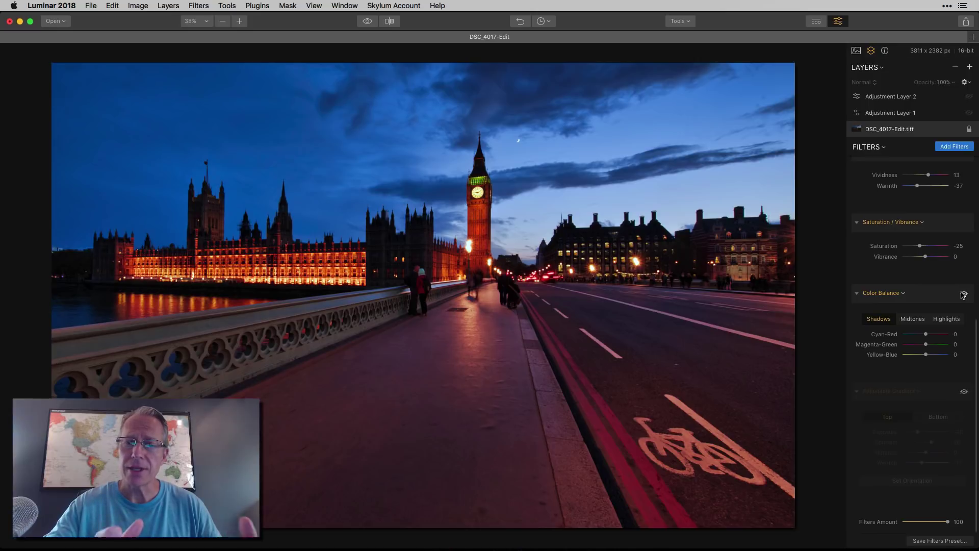
{"action": "left_click", "coordinate": [912, 320]}
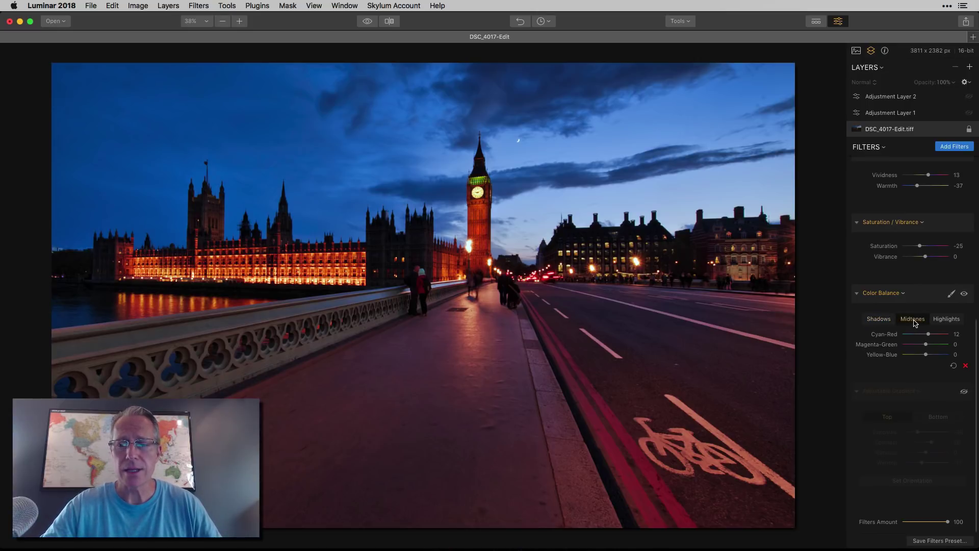
{"action": "left_click", "coordinate": [944, 320]}
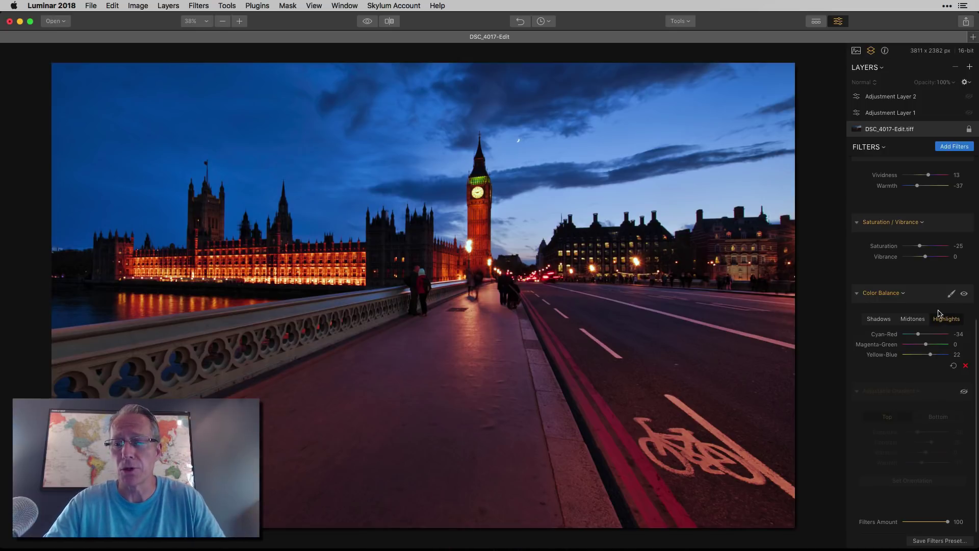
{"action": "left_click", "coordinate": [964, 294]}
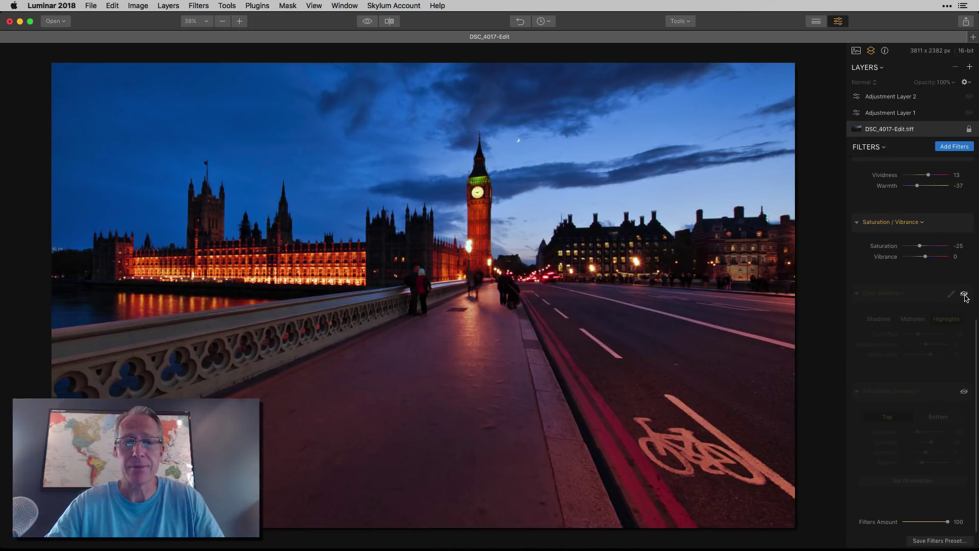
{"action": "left_click", "coordinate": [964, 295]}
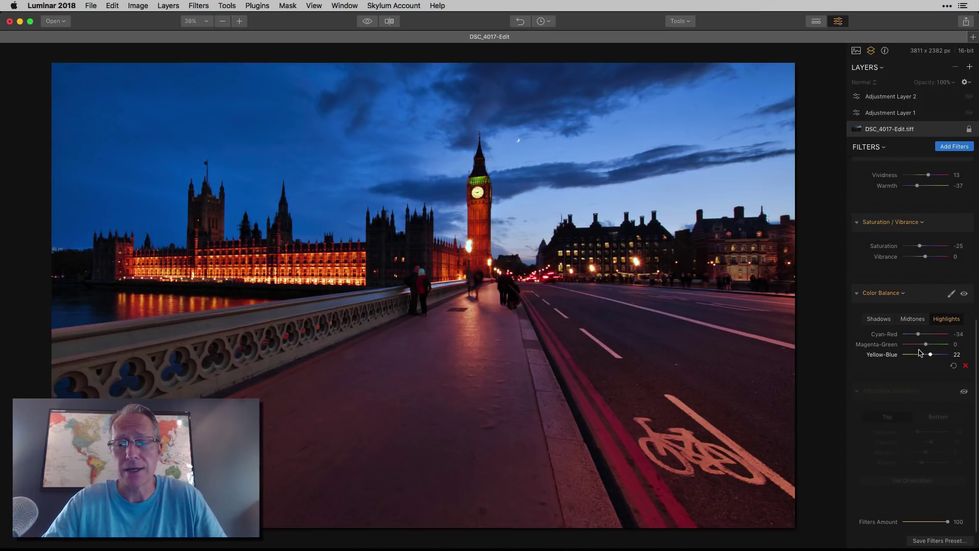
- Enable the Adjustable Gradient (top Exposure -35), compare it off/on, and check bottom Exposure 6
{"action": "left_click", "coordinate": [963, 392]}
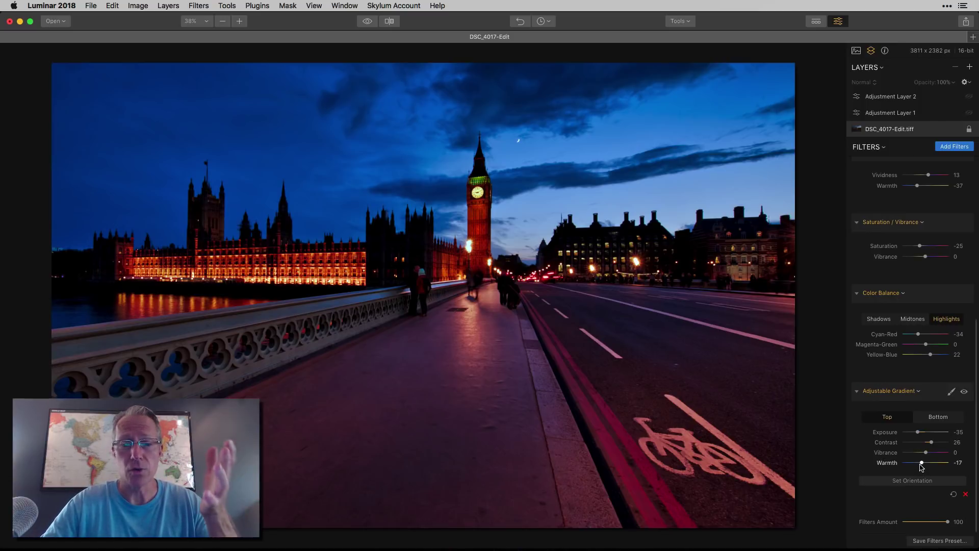
{"action": "left_click", "coordinate": [964, 393]}
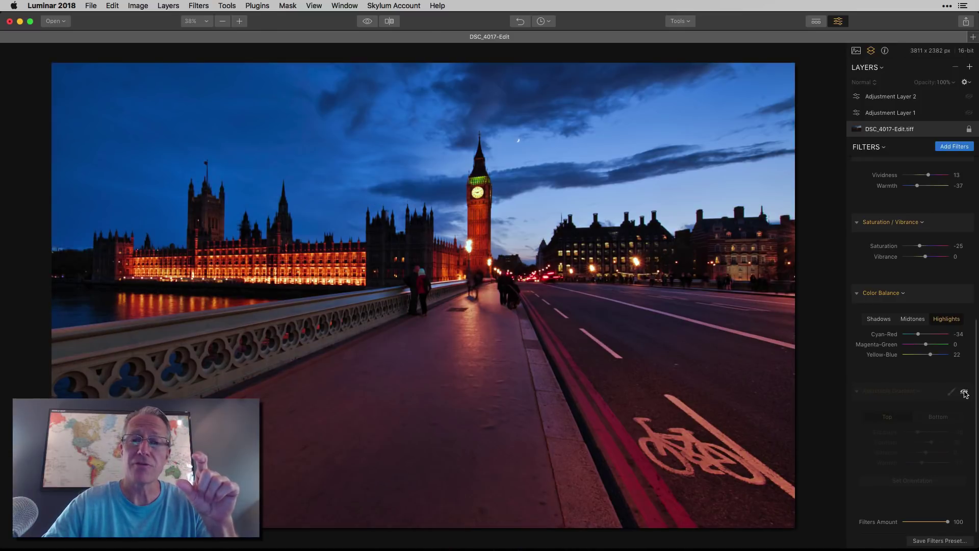
{"action": "left_click", "coordinate": [964, 392]}
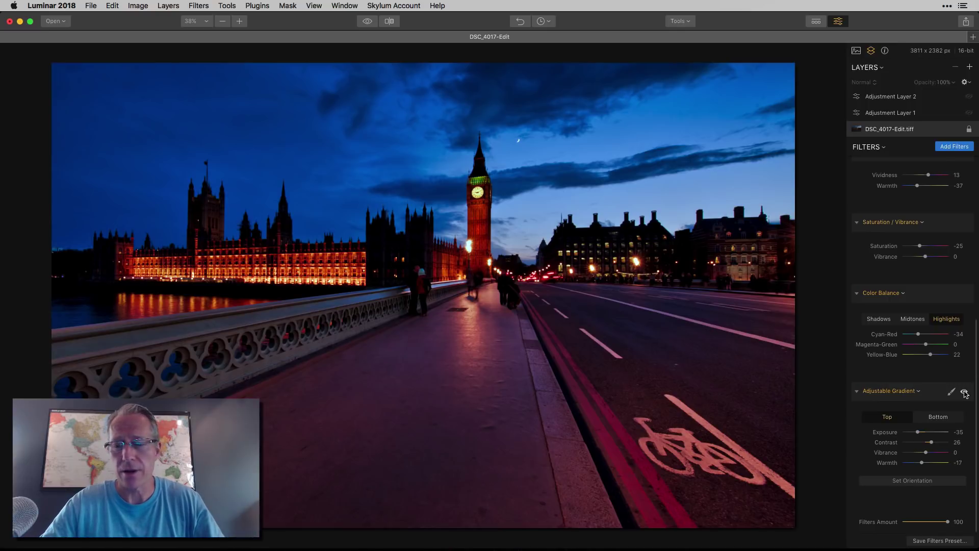
{"action": "left_click", "coordinate": [938, 415]}
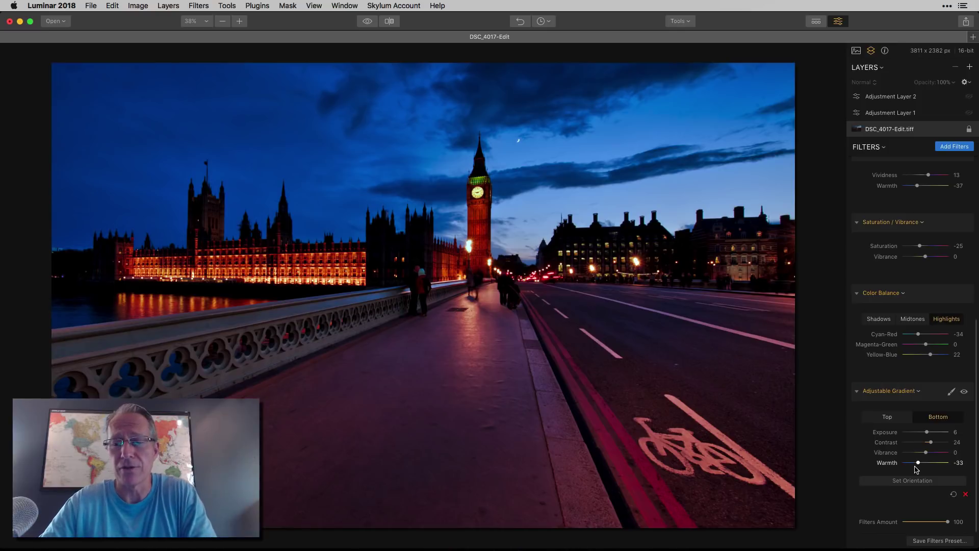
{"action": "scroll", "coordinate": [916, 469], "scroll_direction": "up", "scroll_amount": 10}
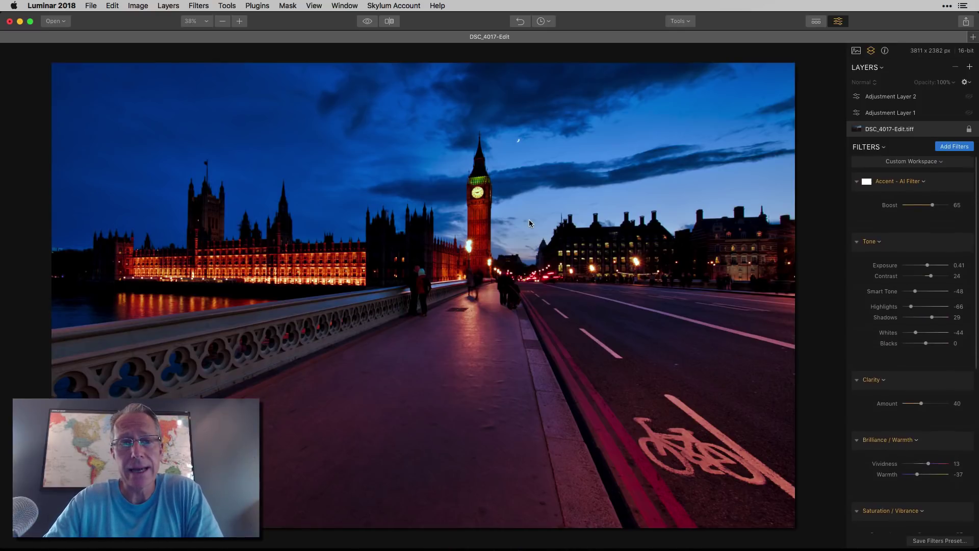
{"action": "left_click", "coordinate": [367, 23]}
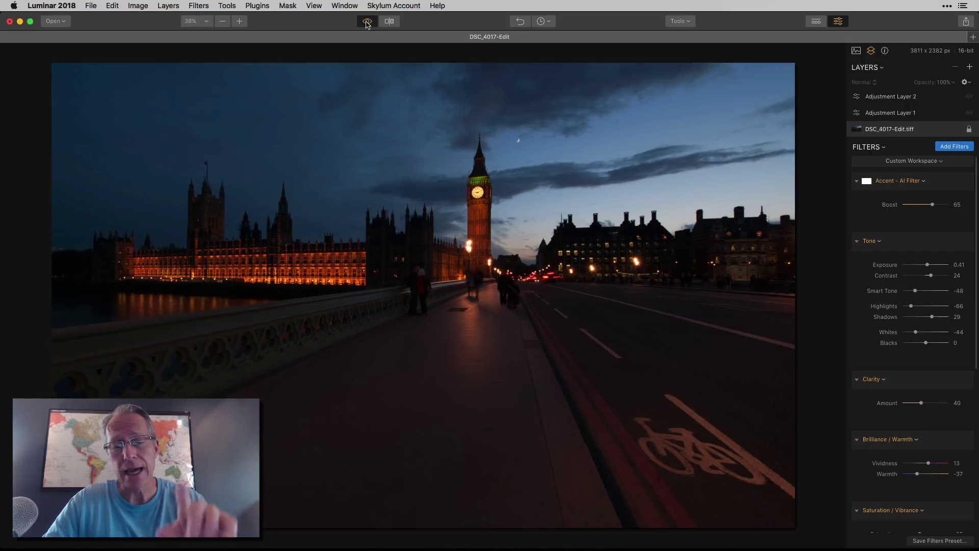
{"action": "left_click", "coordinate": [367, 23]}
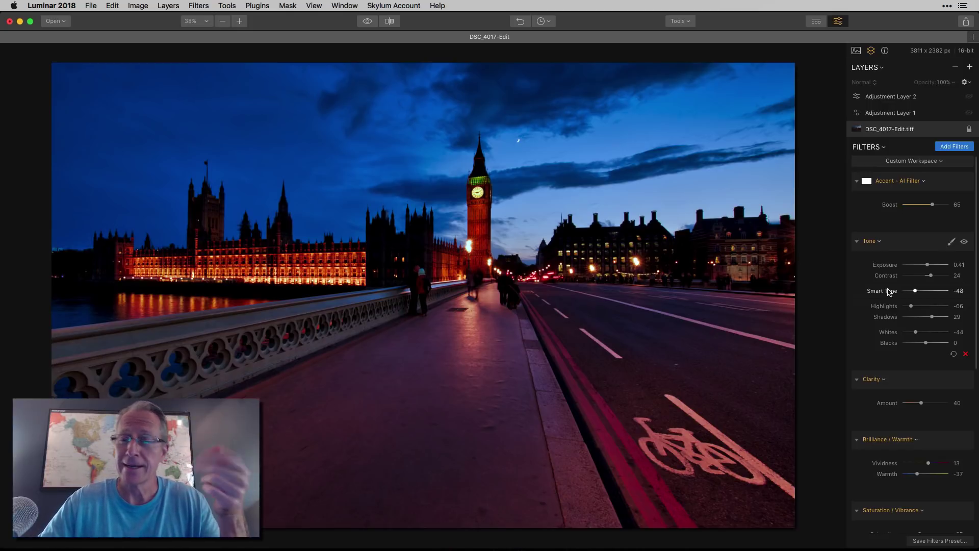
- Select Adjustment Layer 1 to reveal its HSL filter (Orange -24, Blue 13, Purple -42)
{"action": "left_click", "coordinate": [914, 114]}
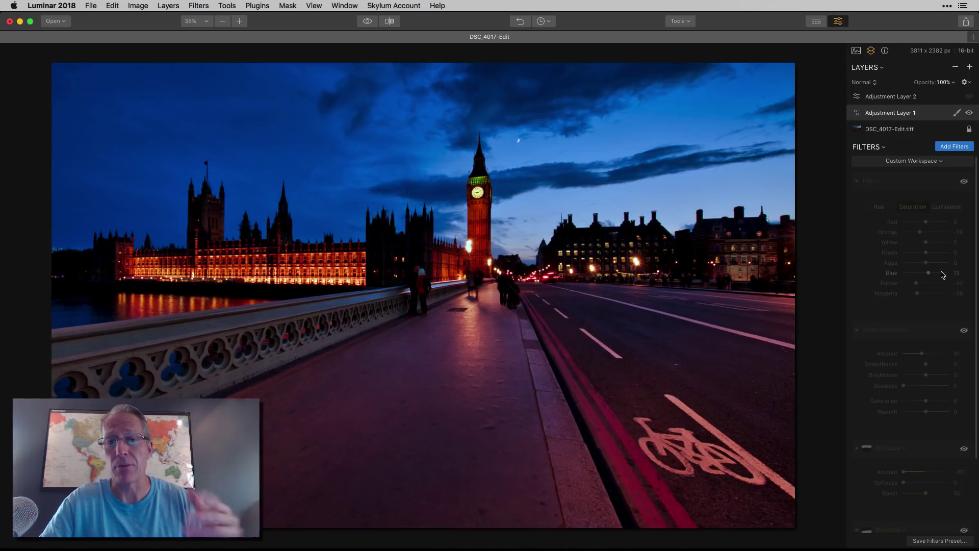
- Toggle the HSL filter off and on to compare, showing its Hue tab with Orange 32
{"action": "left_click", "coordinate": [964, 182]}
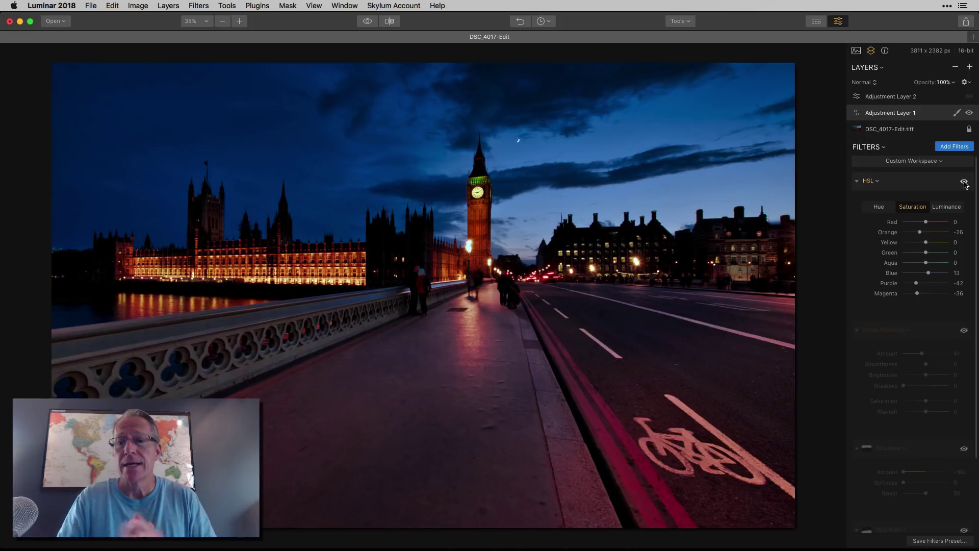
{"action": "left_click", "coordinate": [964, 182]}
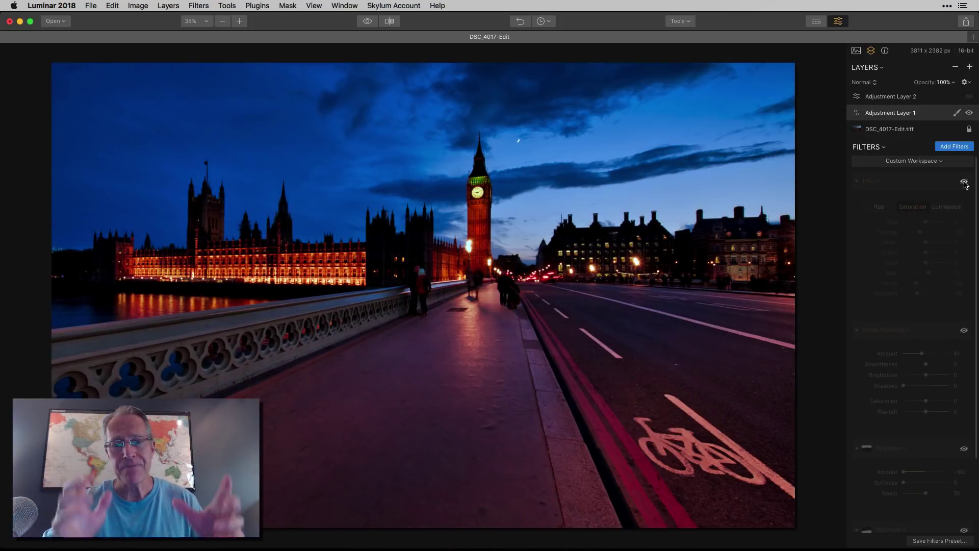
{"action": "left_click", "coordinate": [965, 182]}
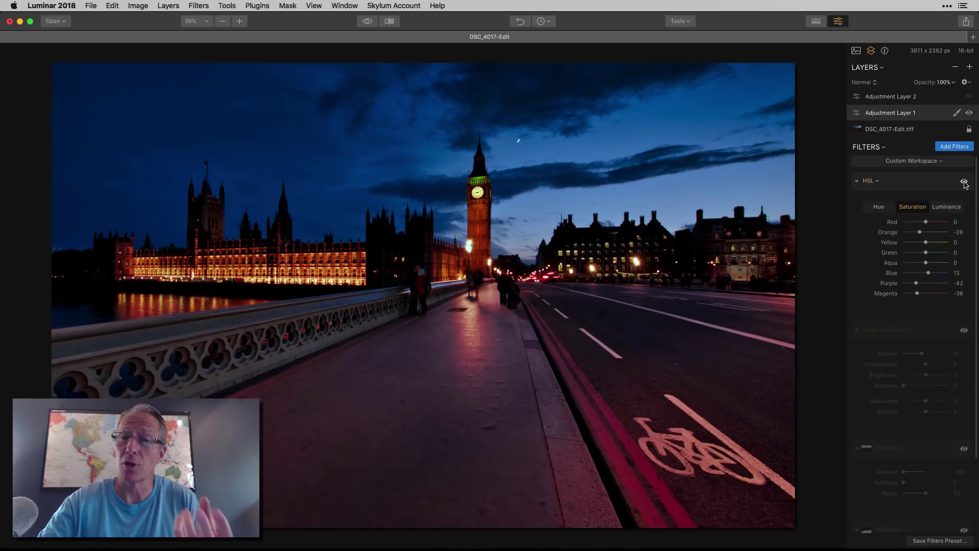
{"action": "left_click", "coordinate": [879, 208]}
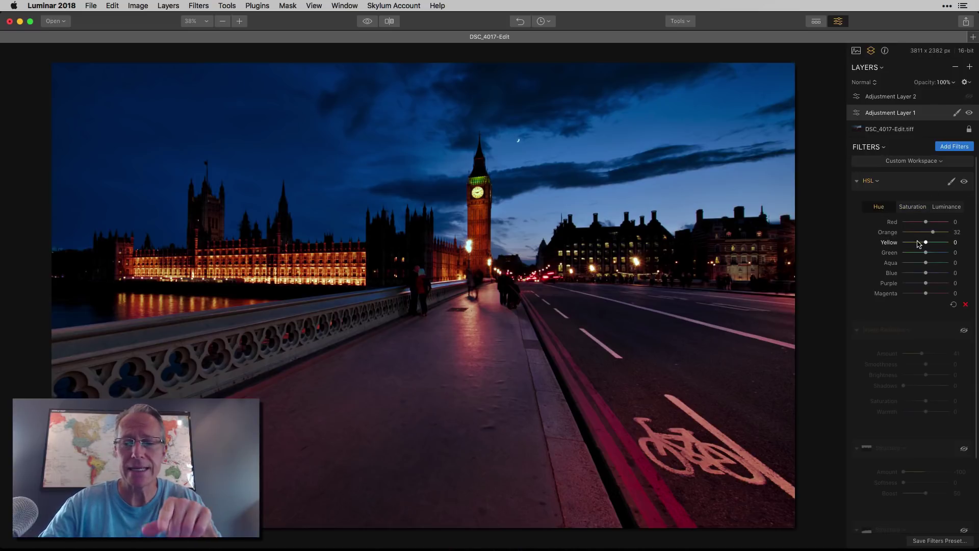
{"action": "left_click", "coordinate": [964, 182]}
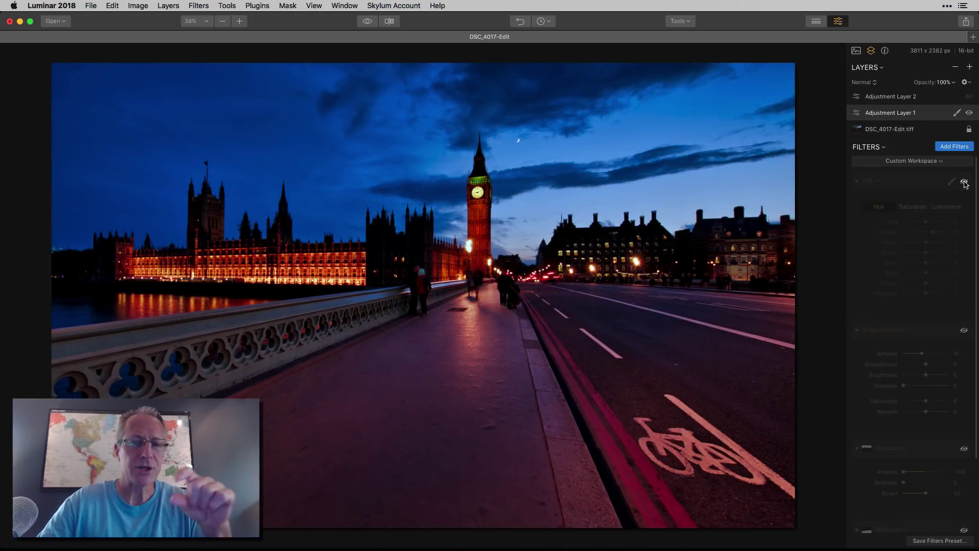
{"action": "left_click", "coordinate": [964, 182]}
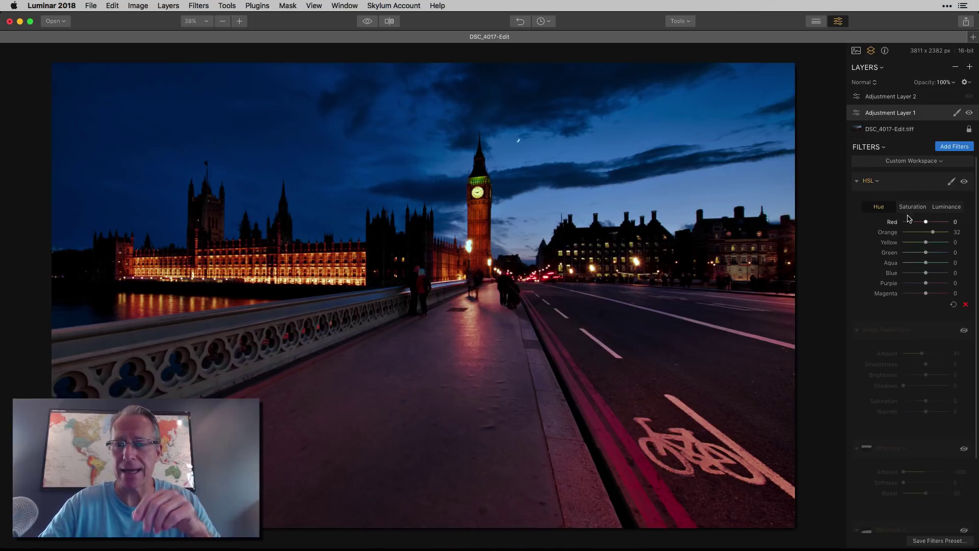
- Review HSL Saturation, then Luminance (Orange 20, Blue -51), comparing the filter off and on each time
{"action": "left_click", "coordinate": [912, 207]}
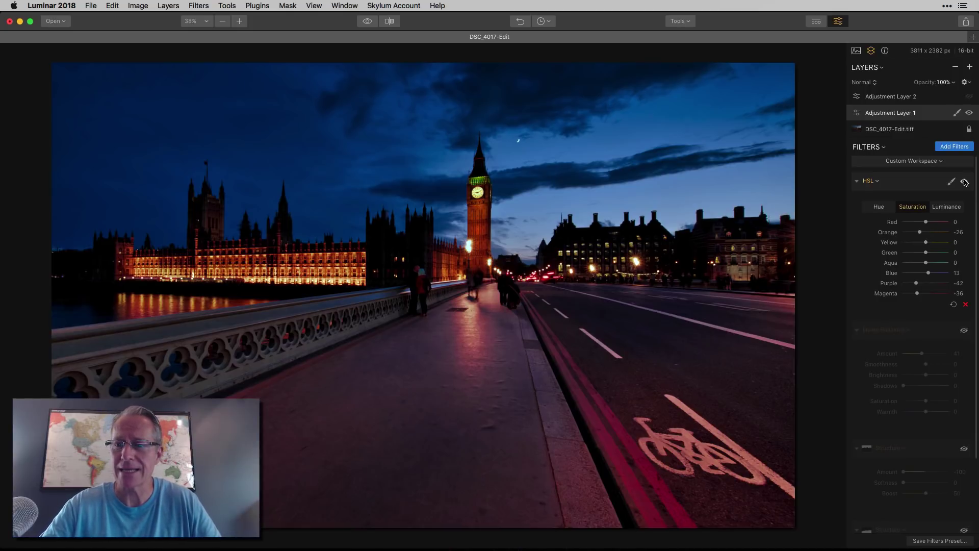
{"action": "left_click", "coordinate": [964, 181]}
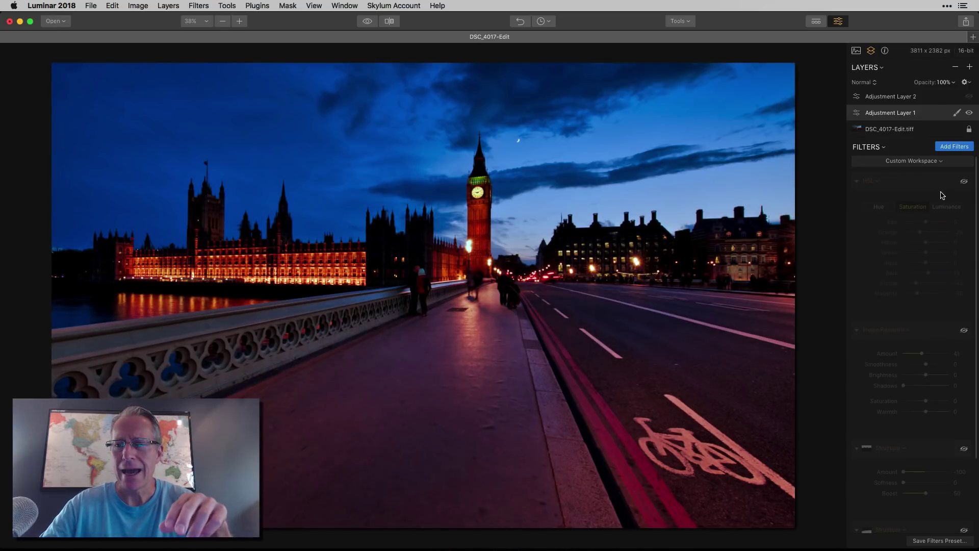
{"action": "left_click", "coordinate": [965, 183]}
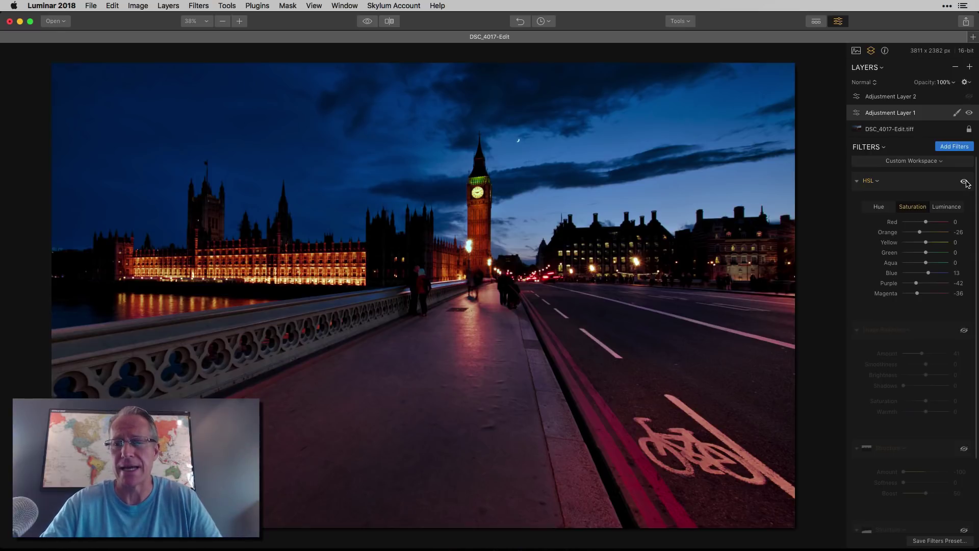
{"action": "left_click", "coordinate": [948, 207]}
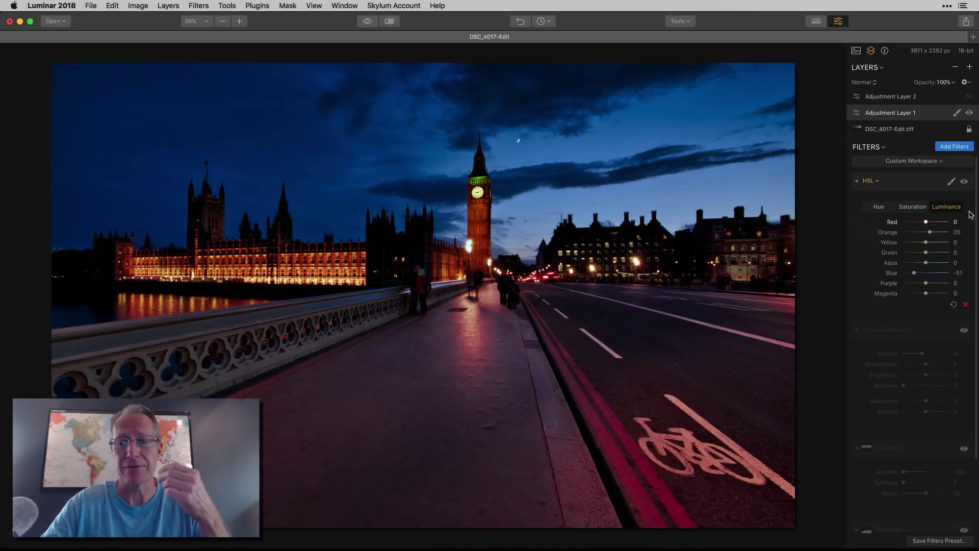
{"action": "left_click", "coordinate": [964, 182]}
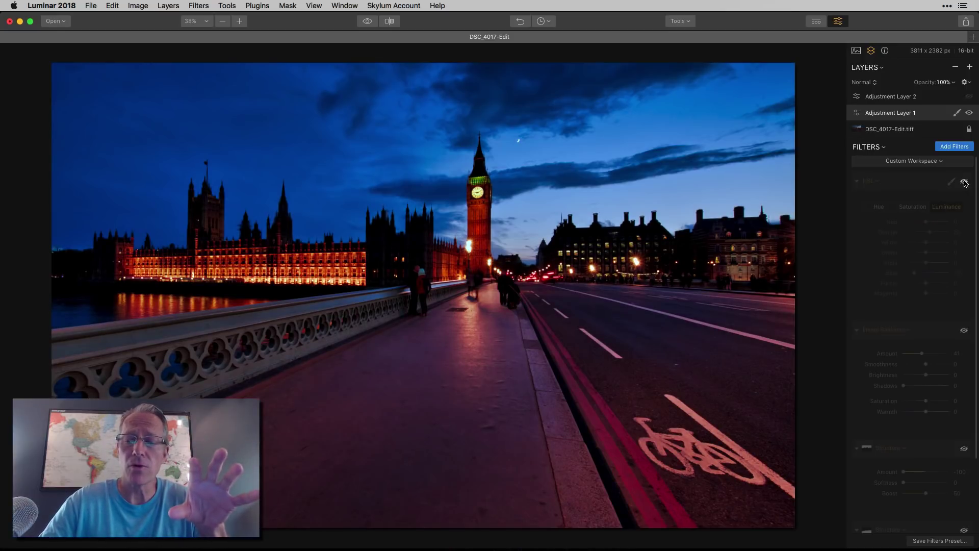
{"action": "left_click", "coordinate": [964, 182]}
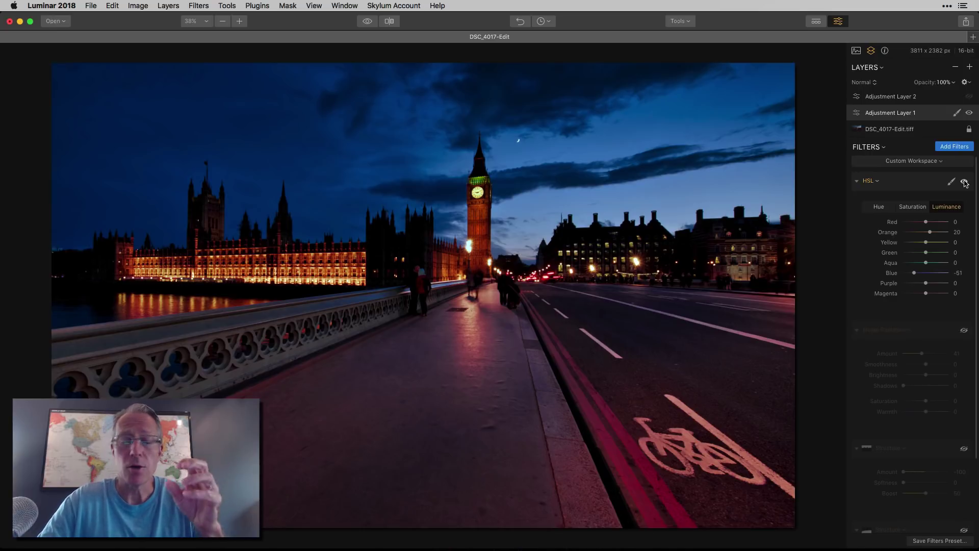
- Toggle Image Radiance on, off and on again, leaving it applied at Amount 41
{"action": "scroll", "coordinate": [920, 245], "scroll_direction": "down", "scroll_amount": 3}
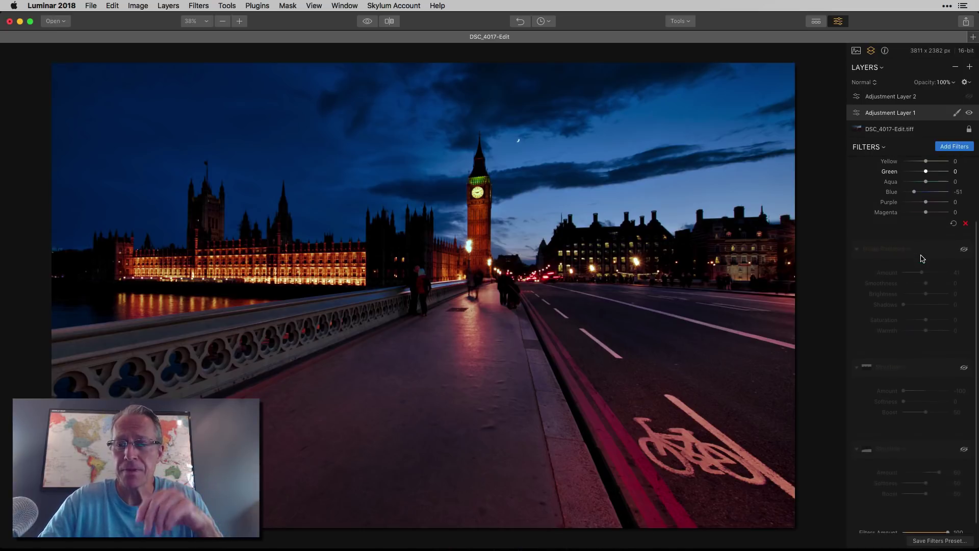
{"action": "left_click", "coordinate": [964, 249]}
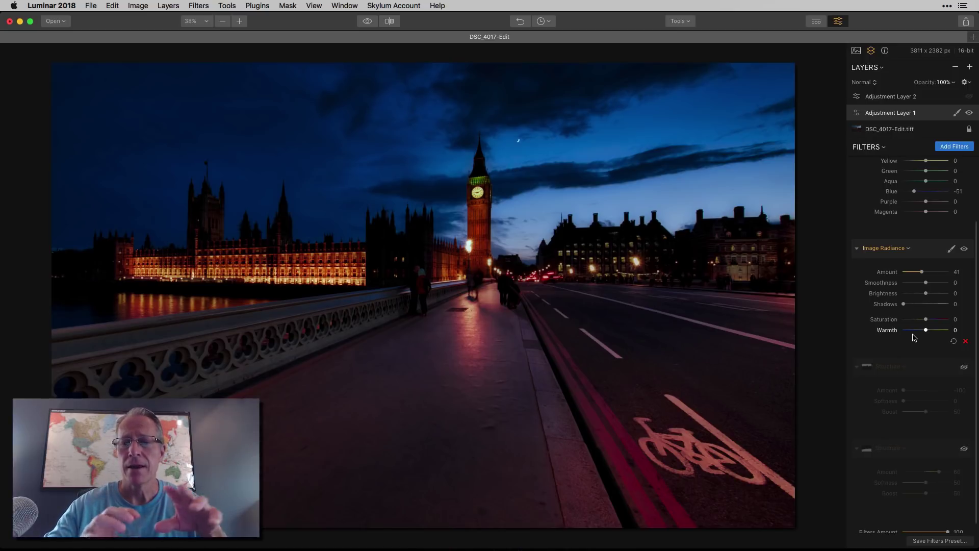
{"action": "left_click", "coordinate": [964, 249]}
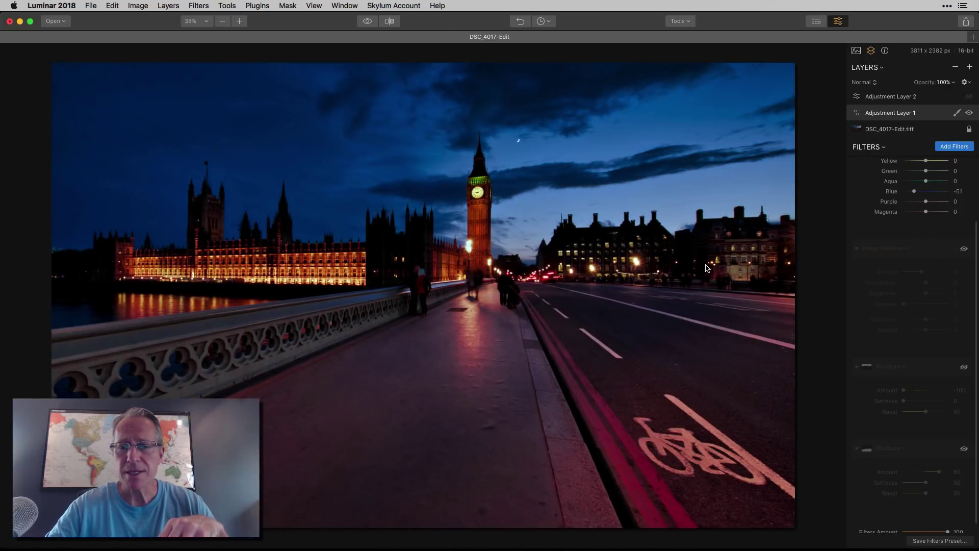
{"action": "left_click", "coordinate": [964, 250]}
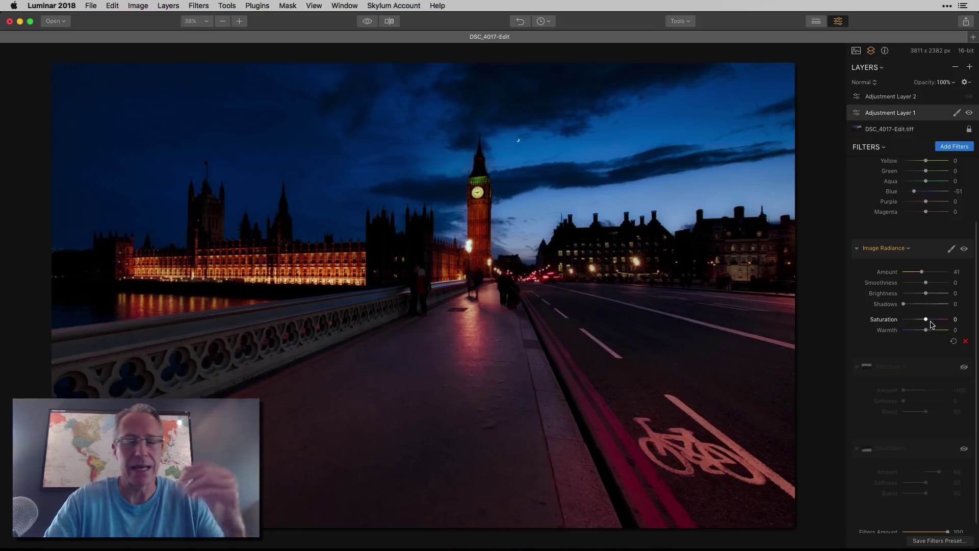
{"action": "scroll", "coordinate": [924, 369], "scroll_direction": "down", "scroll_amount": 1}
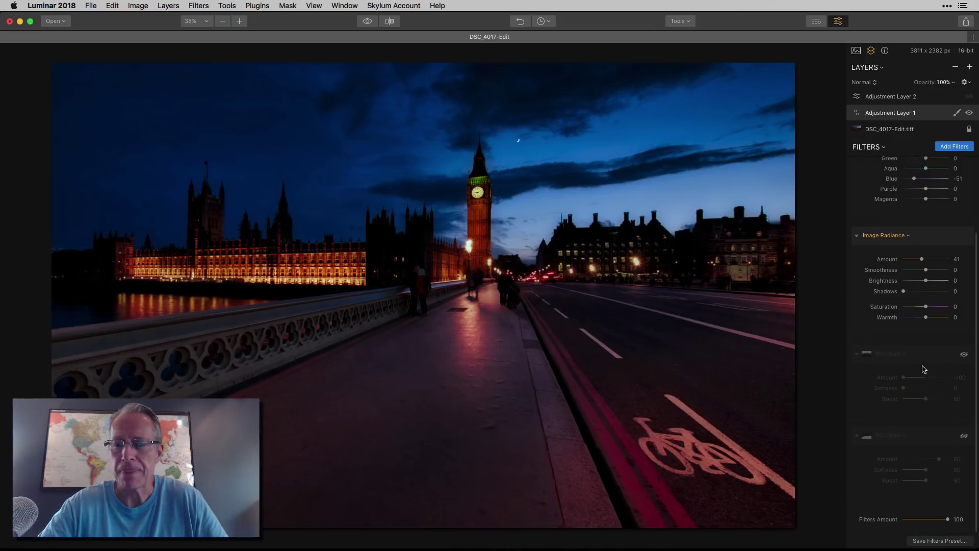
- Enable the first Structure filter (Amount -100) and check its brushed mask covers only the sky
{"action": "left_click", "coordinate": [964, 358]}
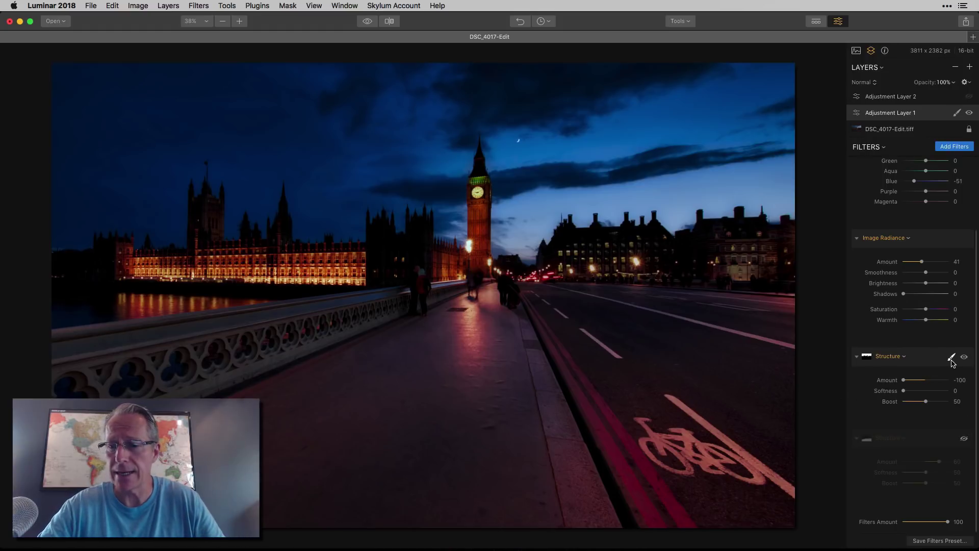
{"action": "left_click", "coordinate": [951, 356]}
{"action": "left_click", "coordinate": [927, 374]}
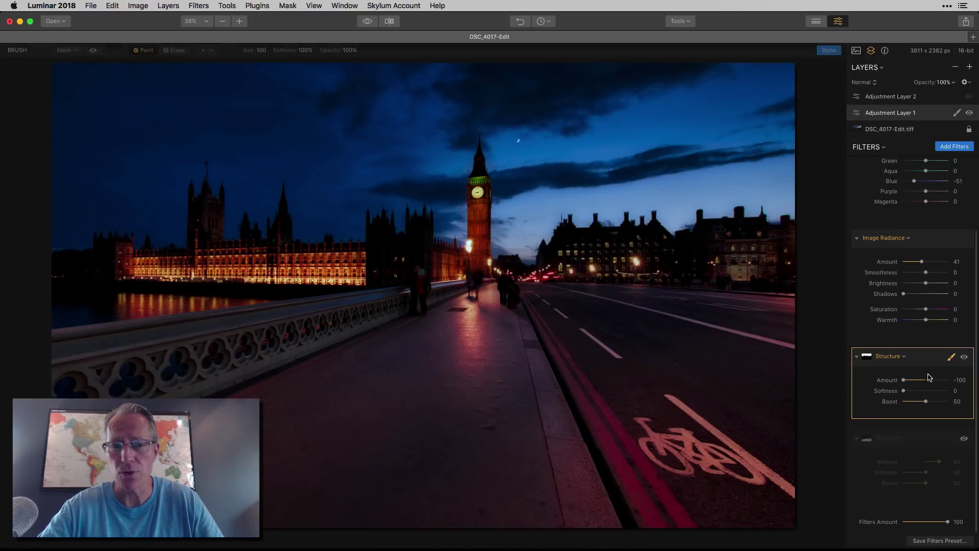
{"action": "left_click", "coordinate": [95, 52]}
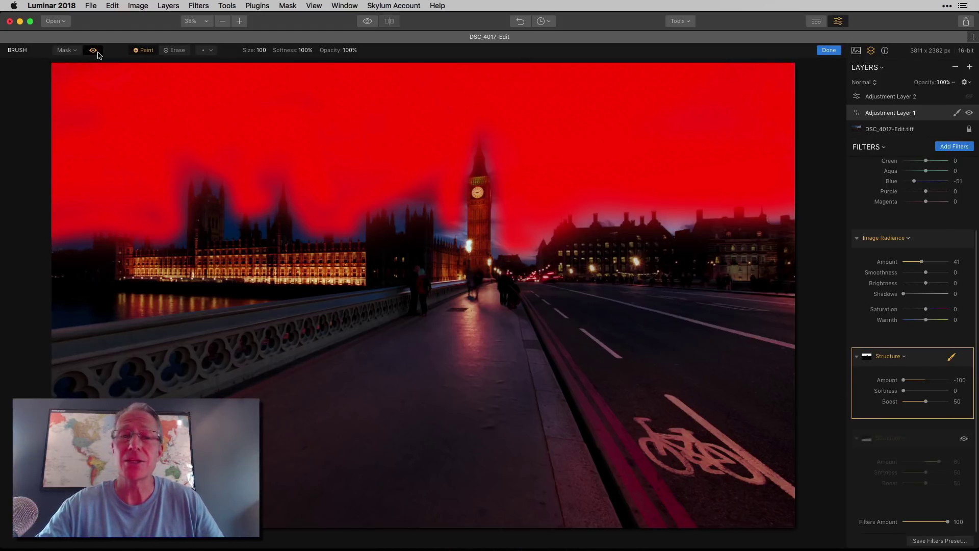
{"action": "left_click", "coordinate": [96, 52]}
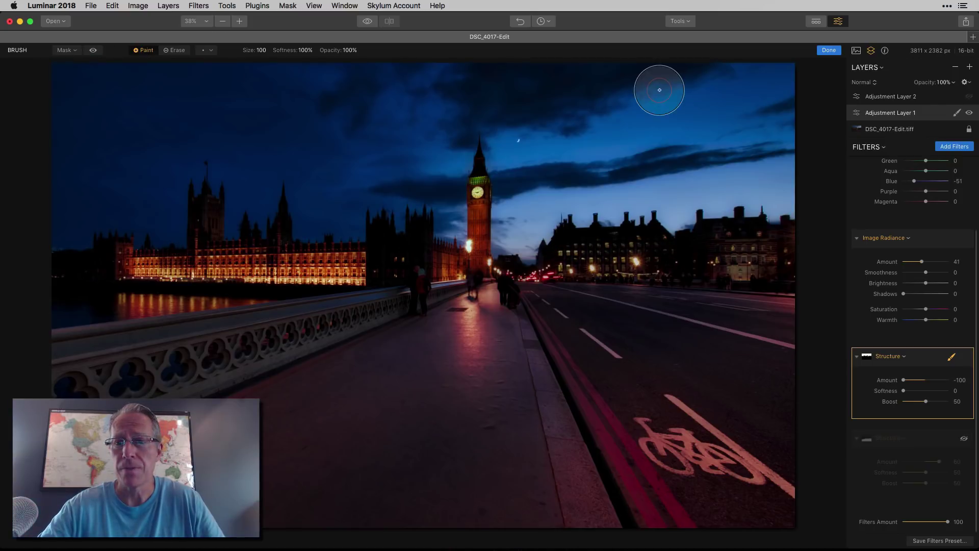
{"action": "left_click", "coordinate": [829, 51]}
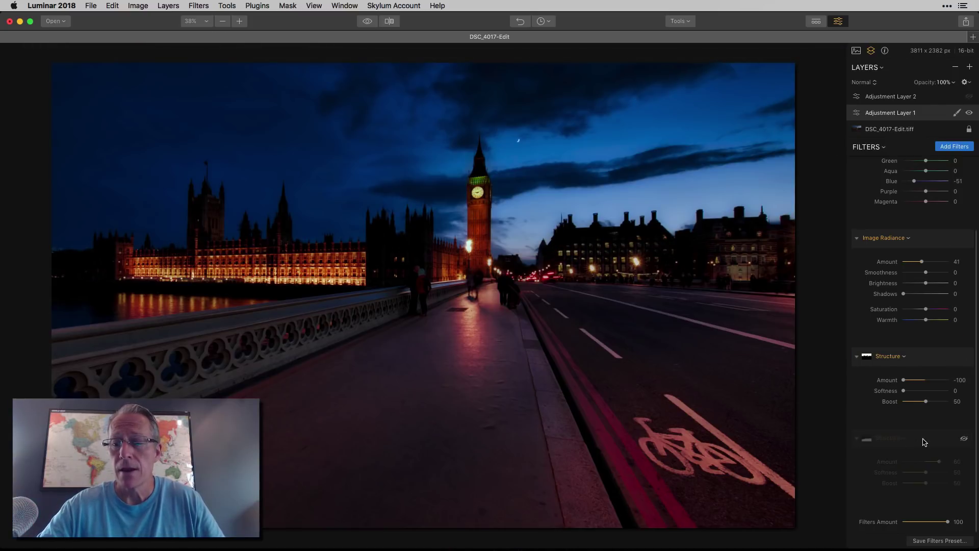
- Enable the second Structure filter, check its mask covers the bridge and road, and compare off/on
{"action": "left_click", "coordinate": [964, 438]}
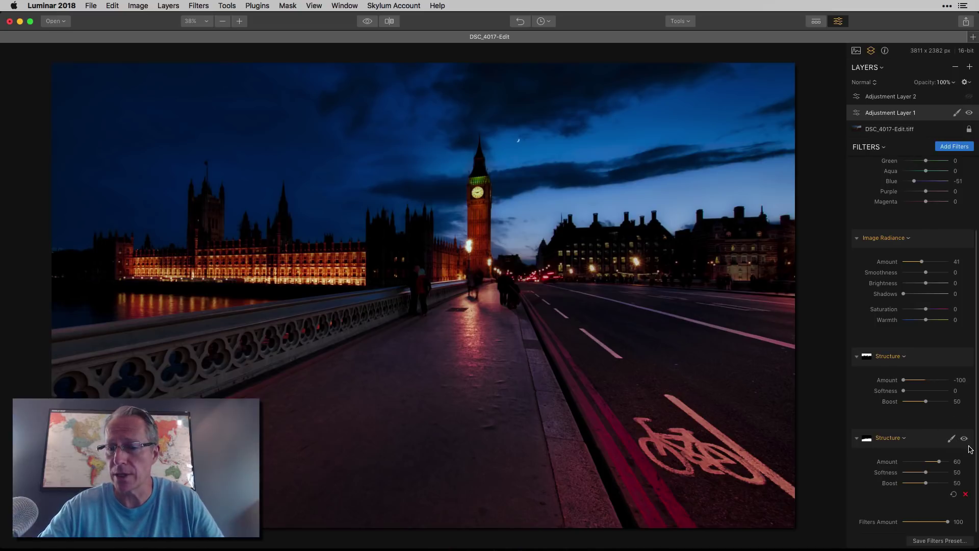
{"action": "left_click", "coordinate": [951, 438]}
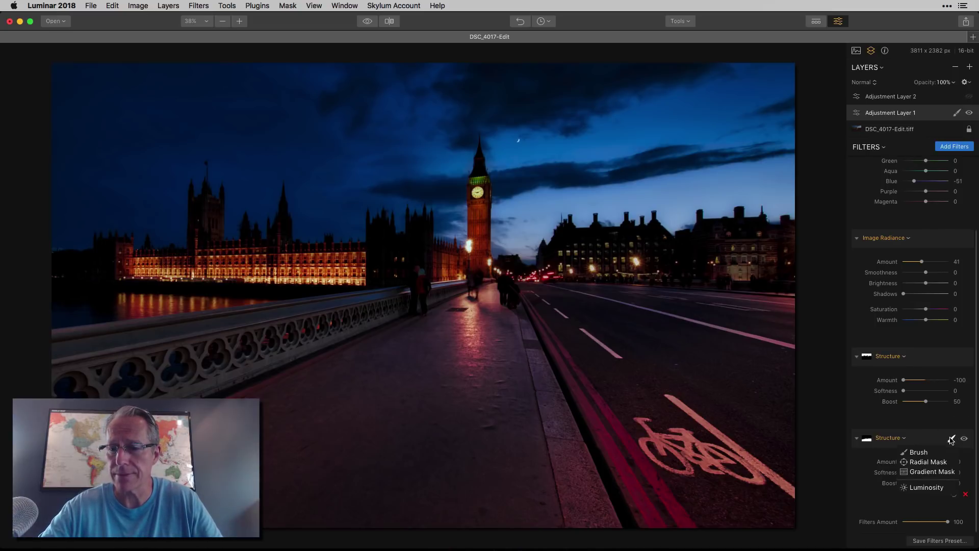
{"action": "left_click", "coordinate": [918, 452]}
{"action": "left_click", "coordinate": [93, 50]}
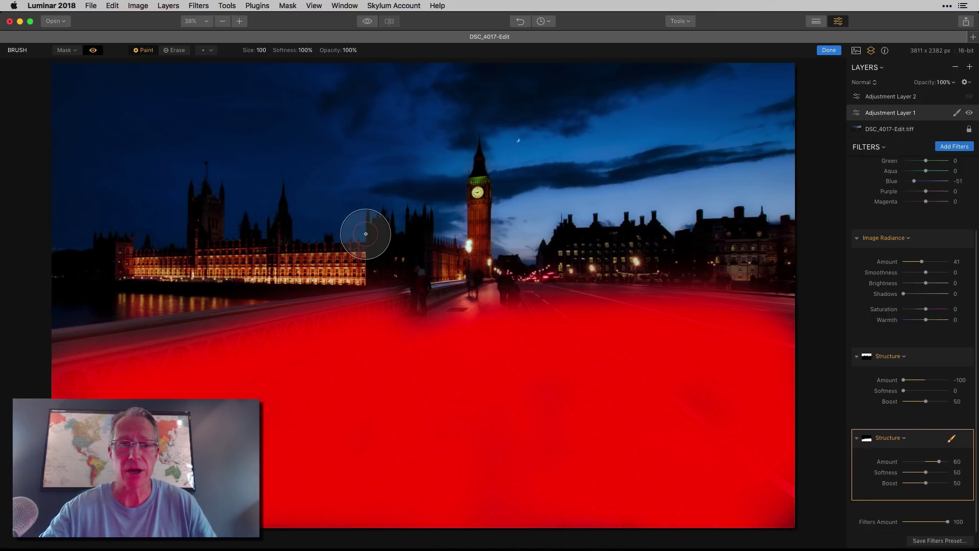
{"action": "left_click", "coordinate": [94, 50]}
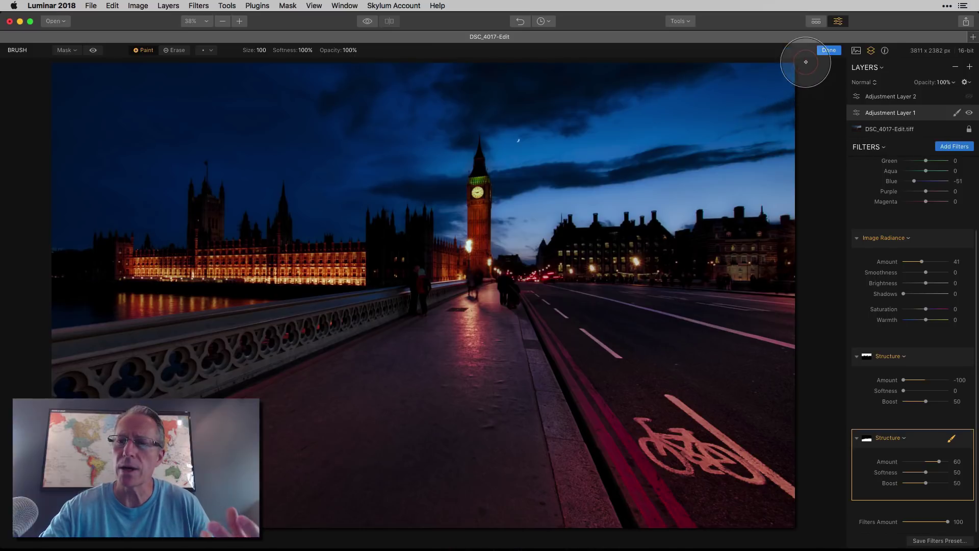
{"action": "left_click", "coordinate": [829, 50]}
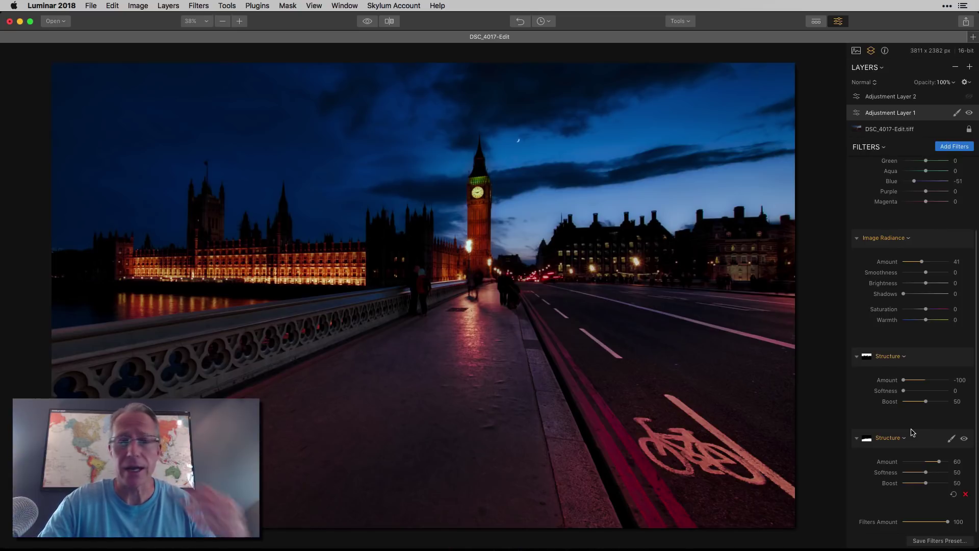
{"action": "left_click", "coordinate": [963, 438]}
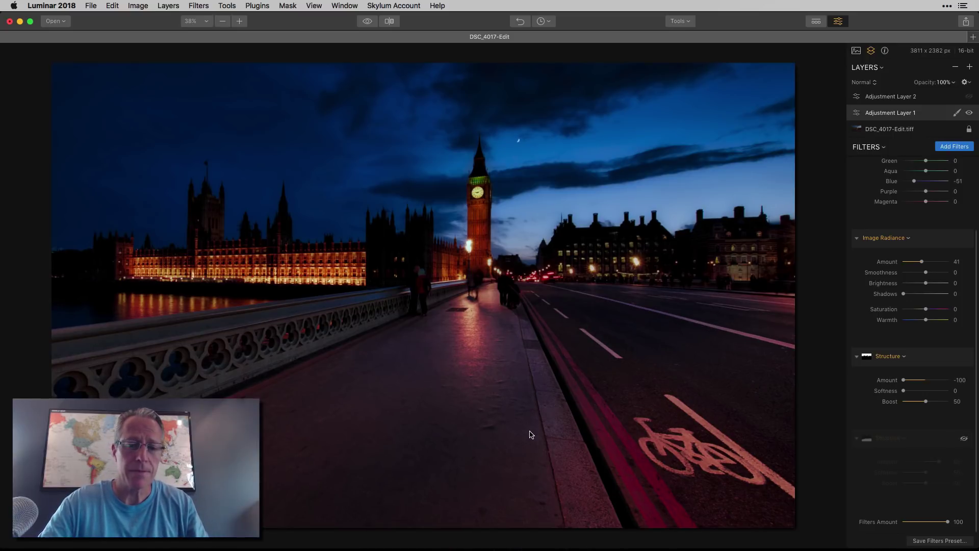
{"action": "left_click", "coordinate": [964, 438]}
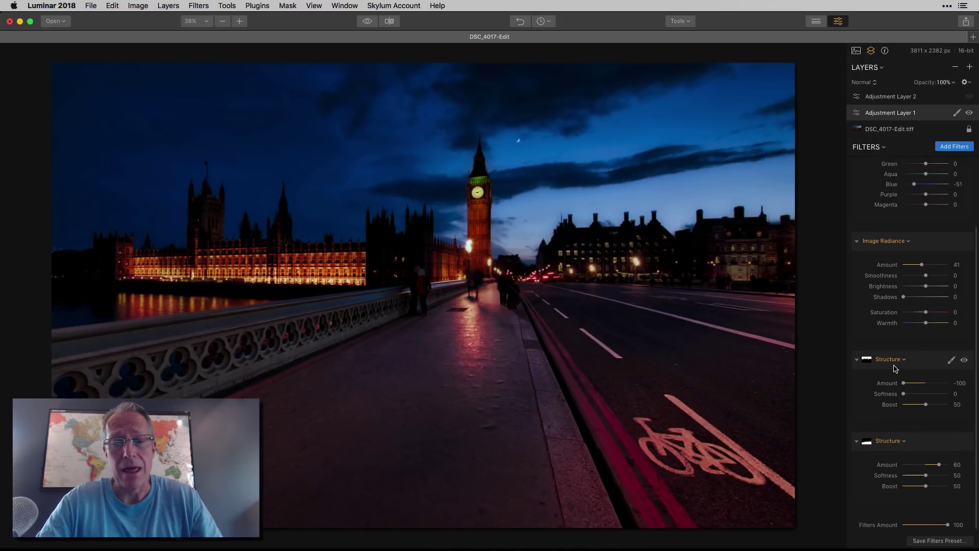
- Select Adjustment Layer 2 to show its Vignette and two Exposure filters
{"action": "scroll", "coordinate": [894, 368], "scroll_direction": "up", "scroll_amount": 3}
{"action": "scroll", "coordinate": [894, 368], "scroll_direction": "up", "scroll_amount": 1}
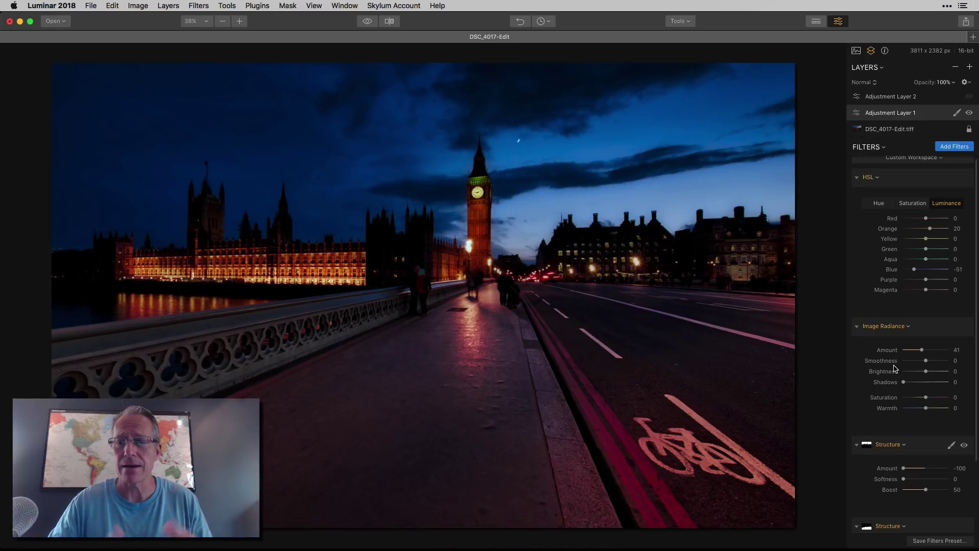
{"action": "left_click", "coordinate": [887, 96]}
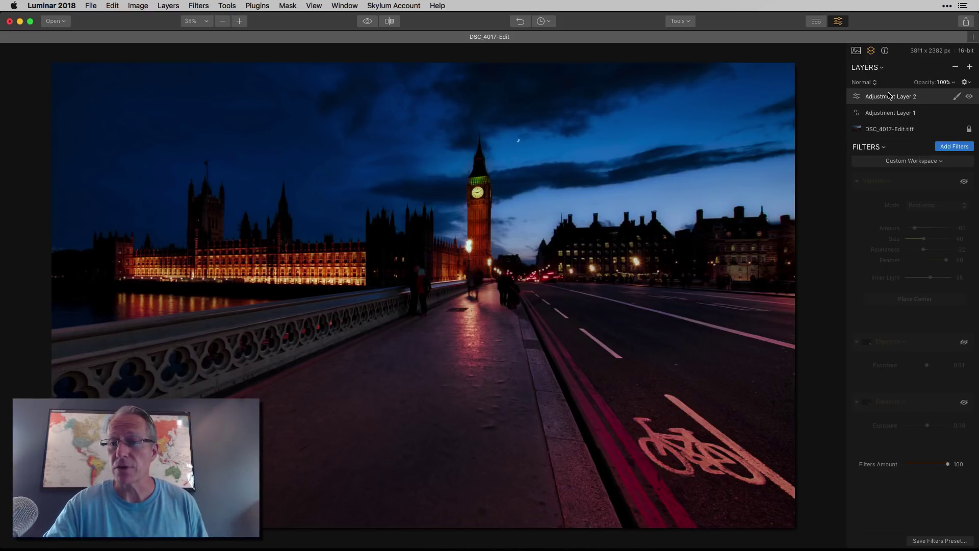
- Compare with Adjustment Layer 1 hidden, then enable the Vignette (Amount -60, Size 40, Feather 80)
{"action": "left_click", "coordinate": [970, 114]}
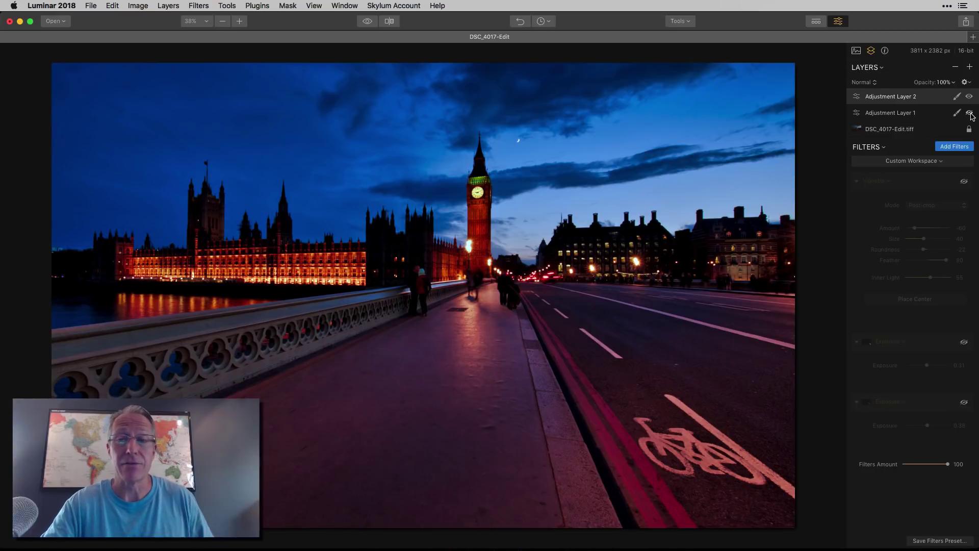
{"action": "left_click", "coordinate": [970, 113]}
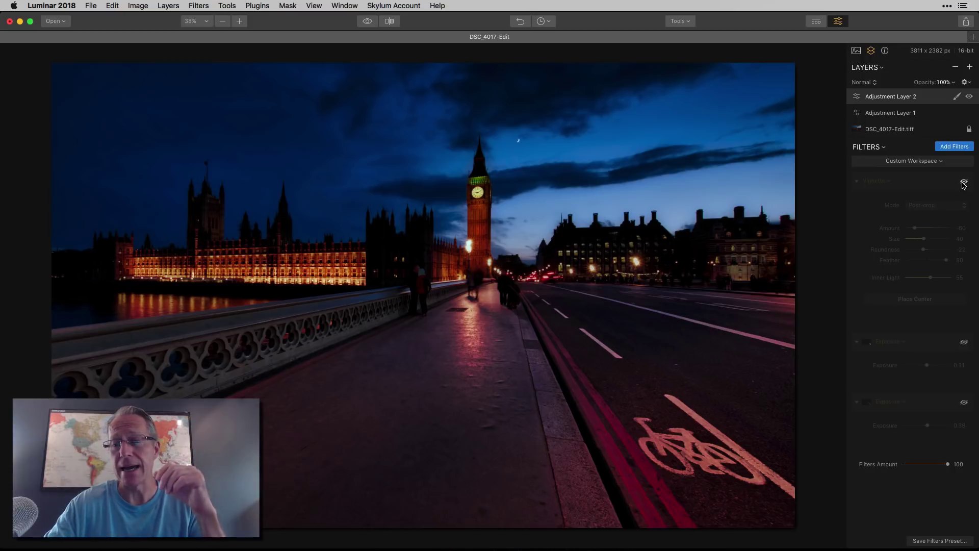
{"action": "left_click", "coordinate": [963, 183]}
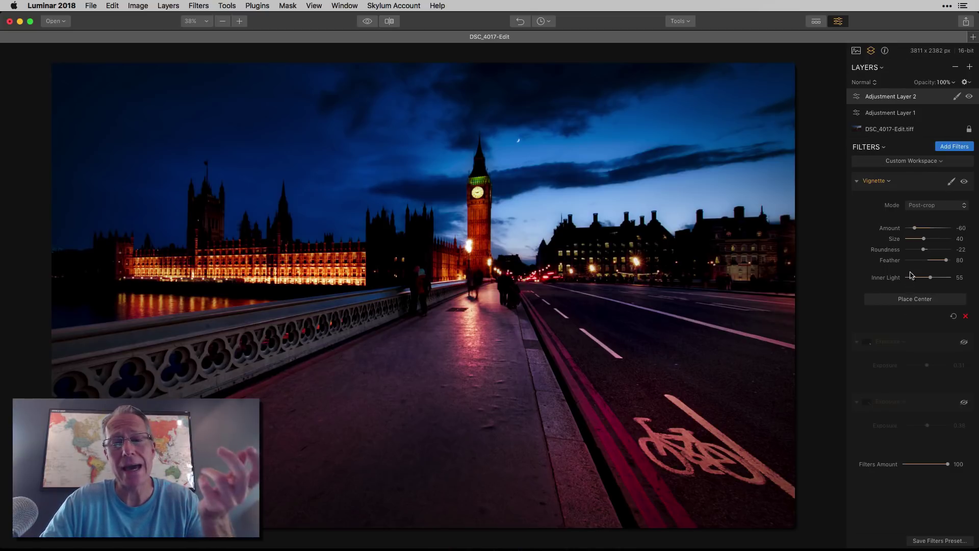
- Compare the vignette off and on, then reduce its Size from 40 to 34
{"action": "left_click", "coordinate": [964, 181]}
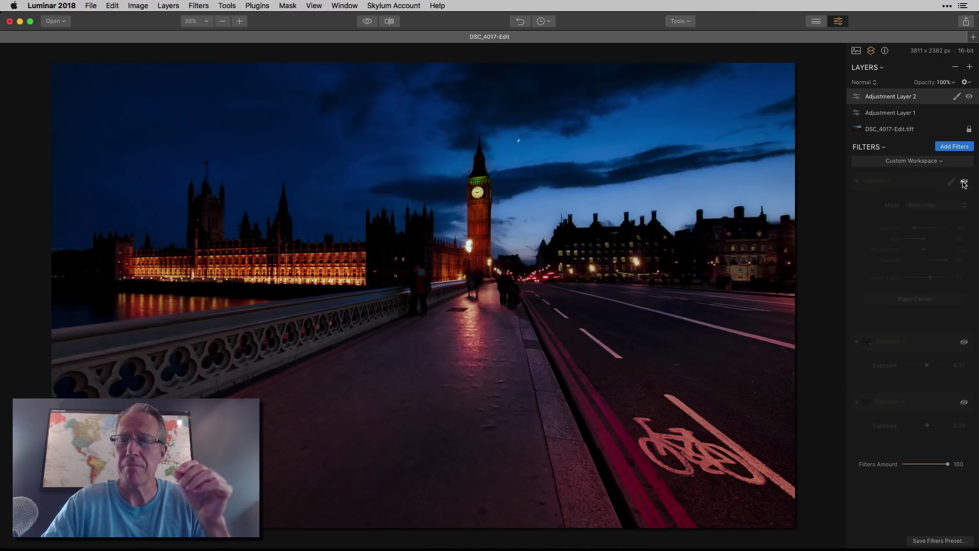
{"action": "left_click", "coordinate": [963, 182]}
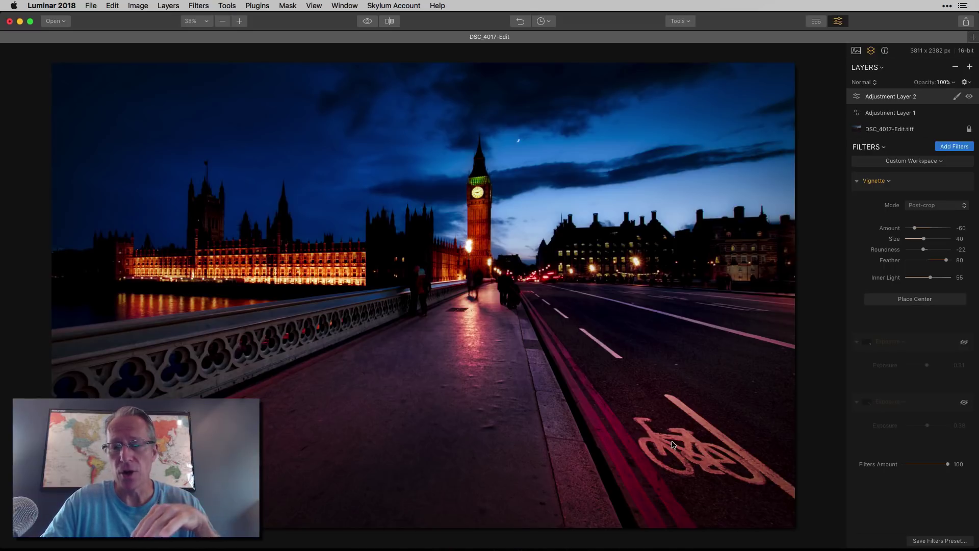
{"action": "left_click_drag", "start_coordinate": [922, 238], "coordinate": [921, 240]}
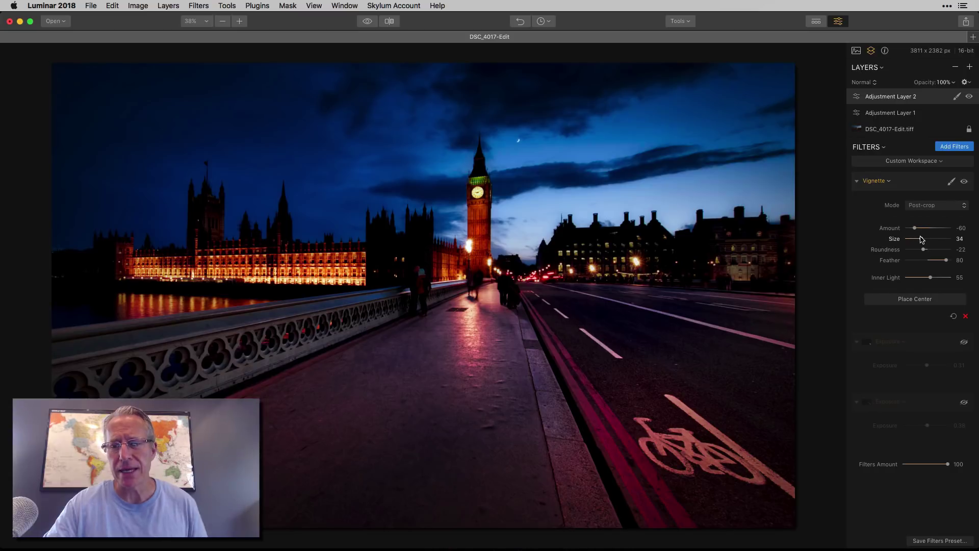
- Enable the first Exposure boost at 0.31 and check its mask covers only the bike-lane symbol
{"action": "left_click", "coordinate": [964, 342]}
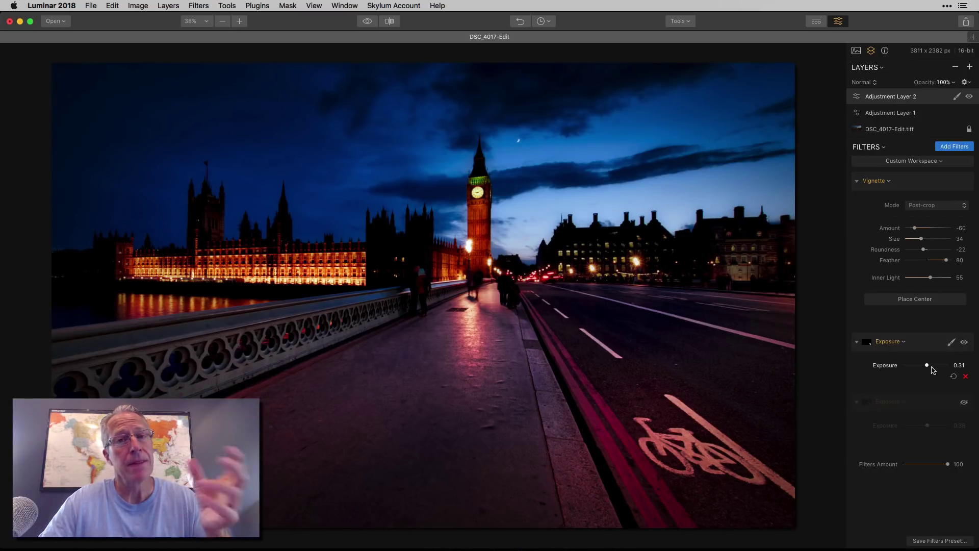
{"action": "left_click", "coordinate": [951, 342]}
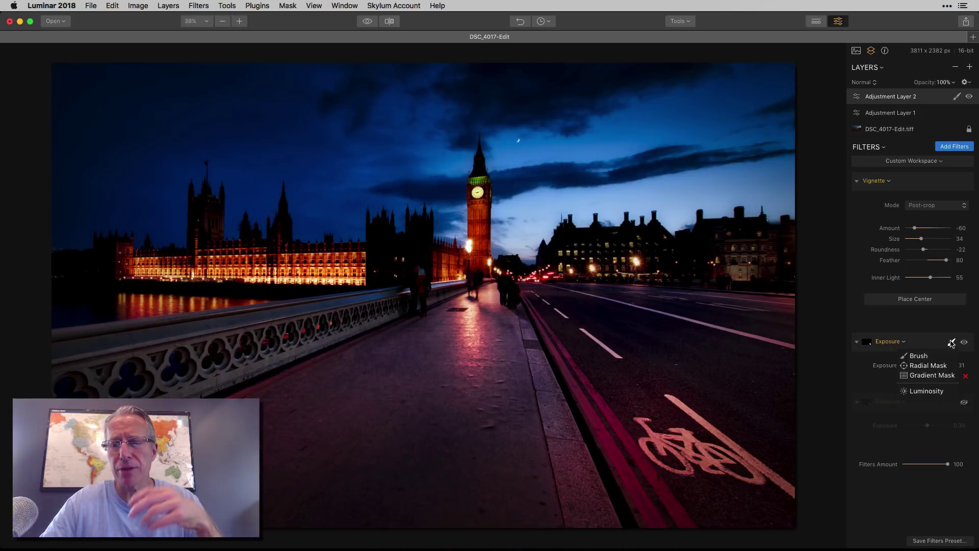
{"action": "left_click", "coordinate": [933, 356]}
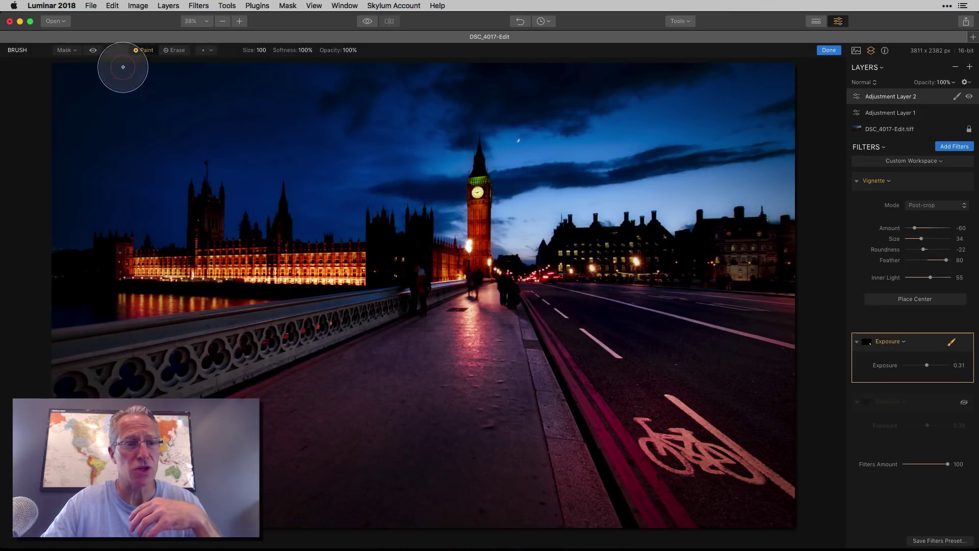
{"action": "left_click", "coordinate": [92, 50]}
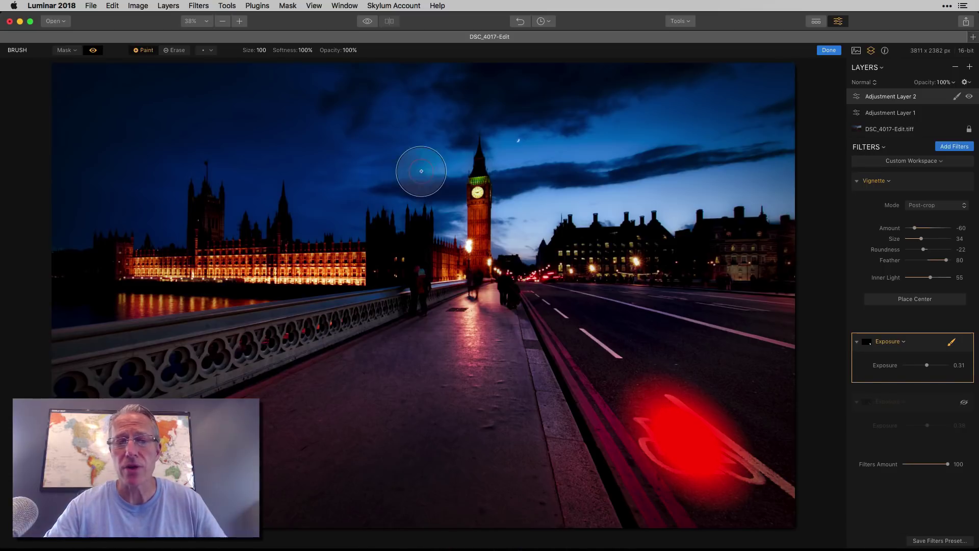
{"action": "left_click", "coordinate": [95, 51]}
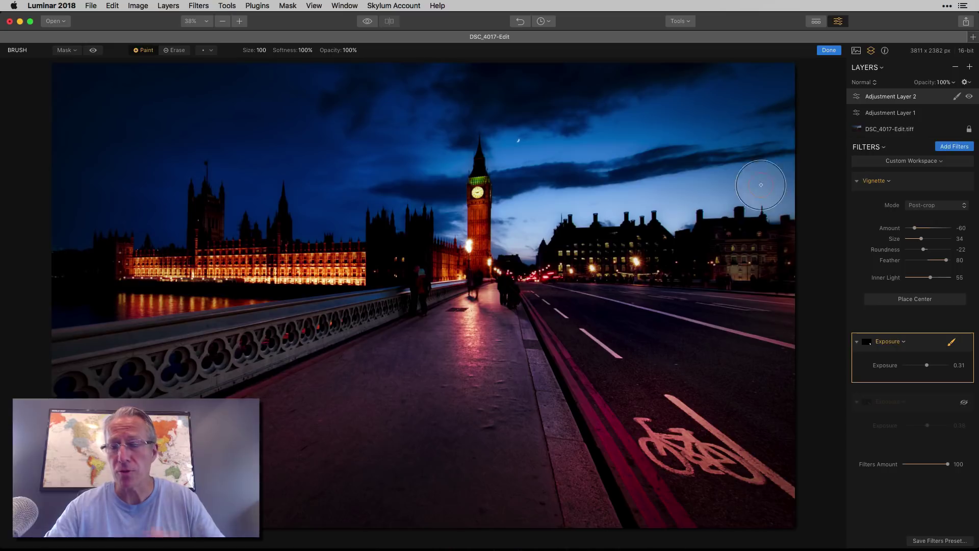
{"action": "left_click", "coordinate": [830, 50]}
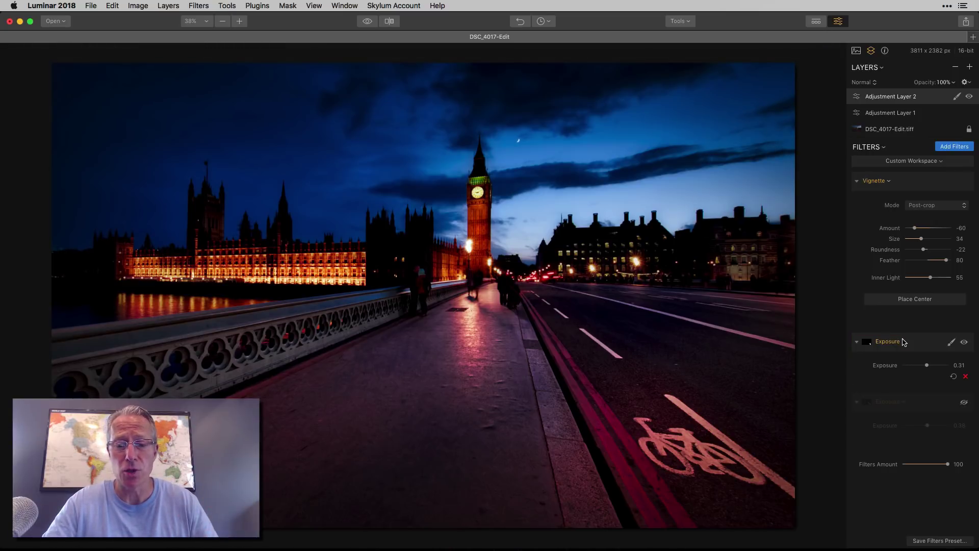
- Compare the bike-lane Exposure boost off and stronger, settling it at 0.33
{"action": "left_click", "coordinate": [963, 343]}
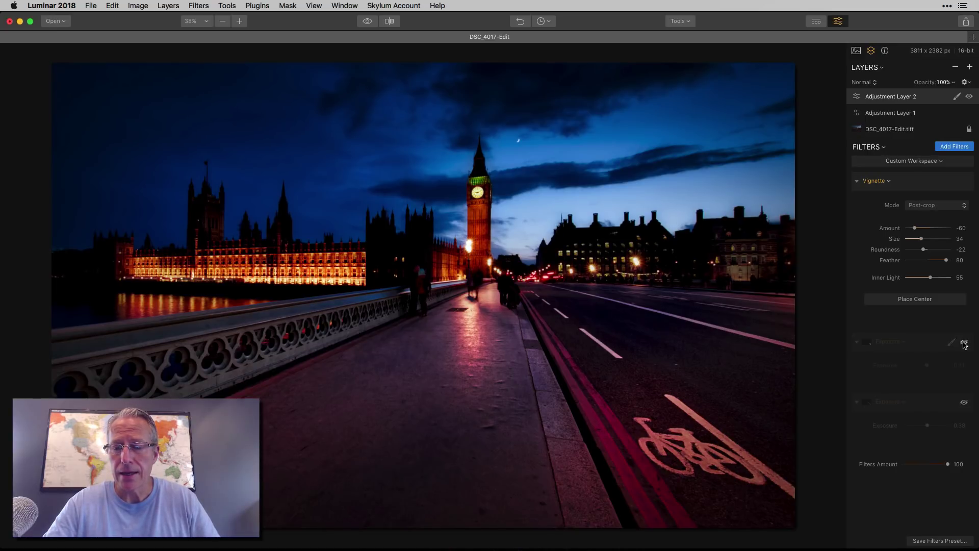
{"action": "left_click", "coordinate": [964, 342]}
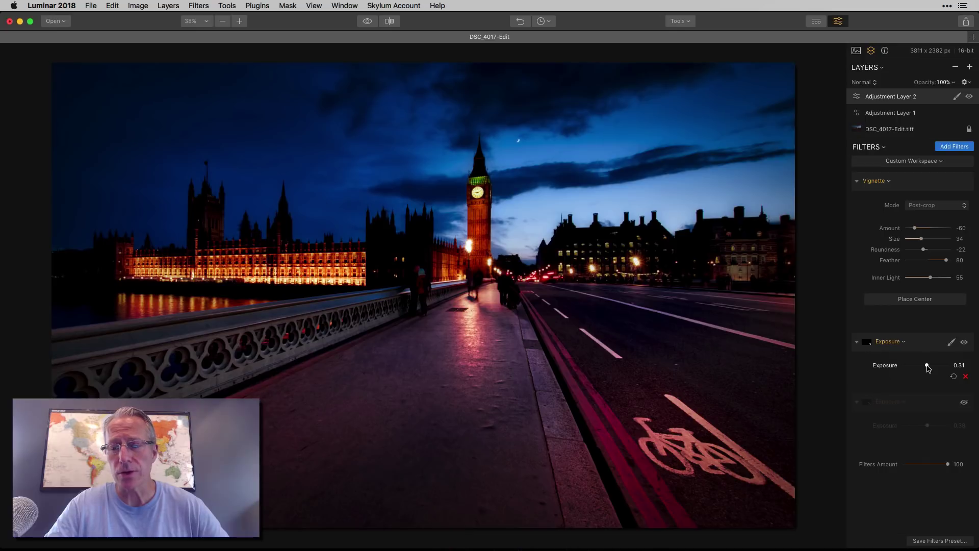
{"action": "mouse_move", "coordinate": [927, 366]}
{"action": "left_mouse_down"}
{"action": "mouse_move", "coordinate": [952, 369]}
{"action": "mouse_move", "coordinate": [884, 369]}
{"action": "mouse_move", "coordinate": [927, 371]}
{"action": "left_mouse_up"}
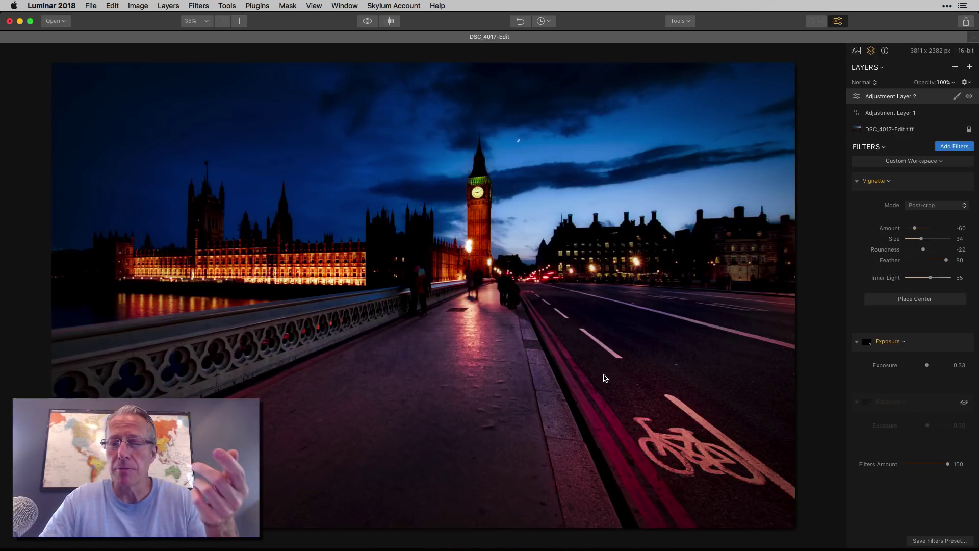
- Enable the second Exposure boost, check its mask over the red bike lane, and set it to 0.38
{"action": "left_click", "coordinate": [963, 403]}
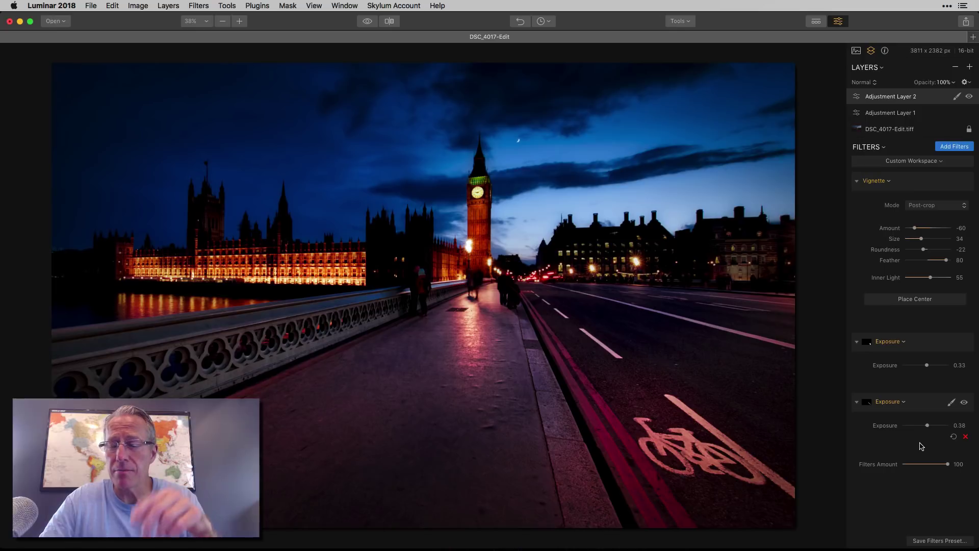
{"action": "left_click", "coordinate": [950, 402]}
{"action": "left_click", "coordinate": [913, 416]}
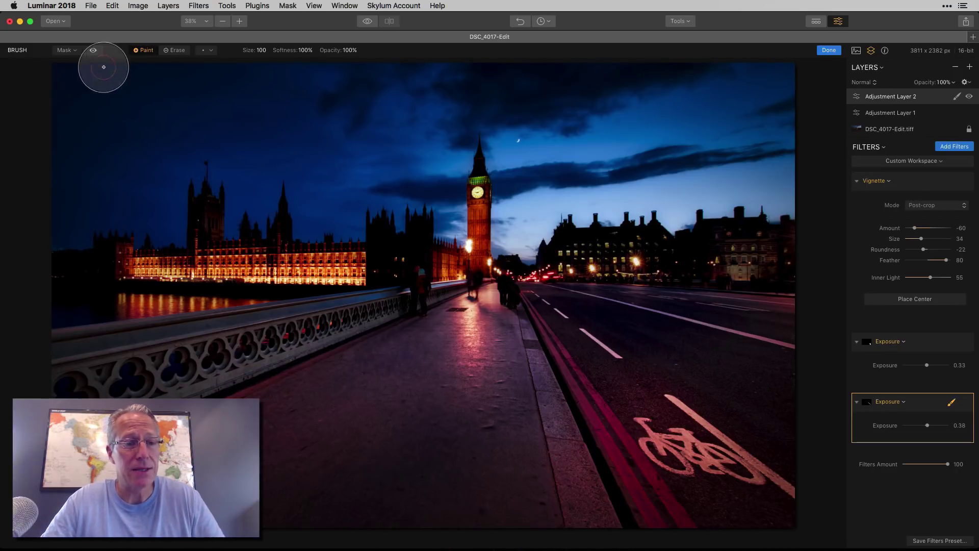
{"action": "left_click", "coordinate": [93, 50]}
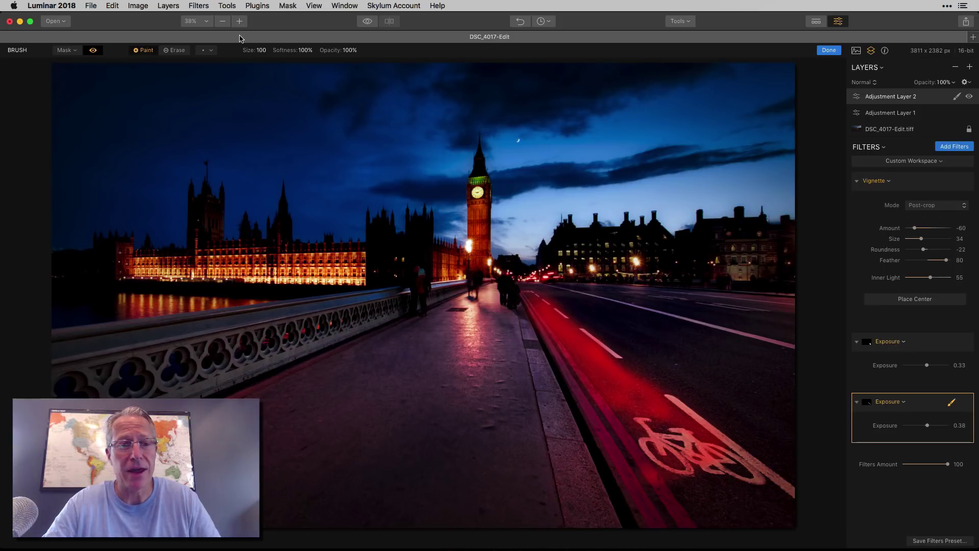
{"action": "left_click", "coordinate": [93, 50]}
{"action": "left_click", "coordinate": [829, 50]}
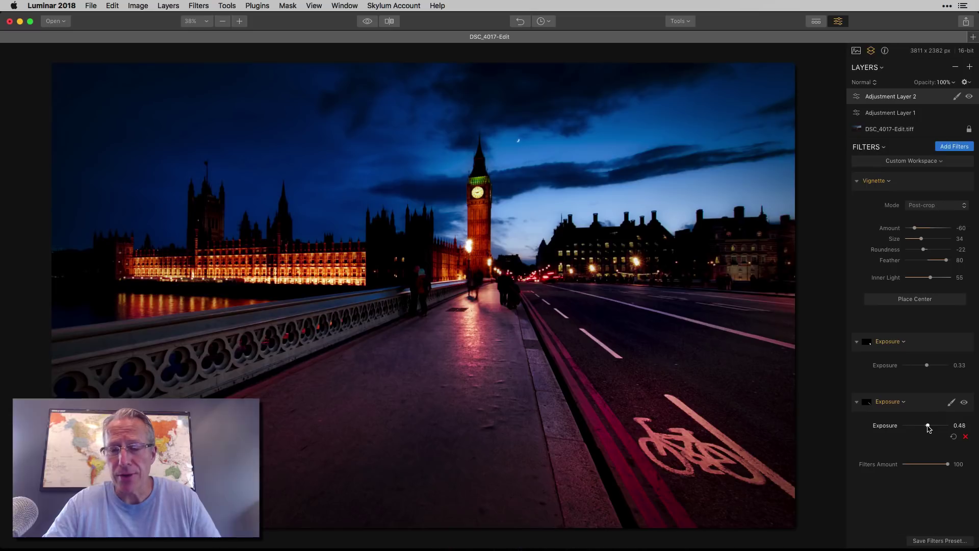
{"action": "mouse_move", "coordinate": [927, 428]}
{"action": "left_mouse_down"}
{"action": "mouse_move", "coordinate": [951, 427]}
{"action": "mouse_move", "coordinate": [928, 429]}
{"action": "left_mouse_up"}
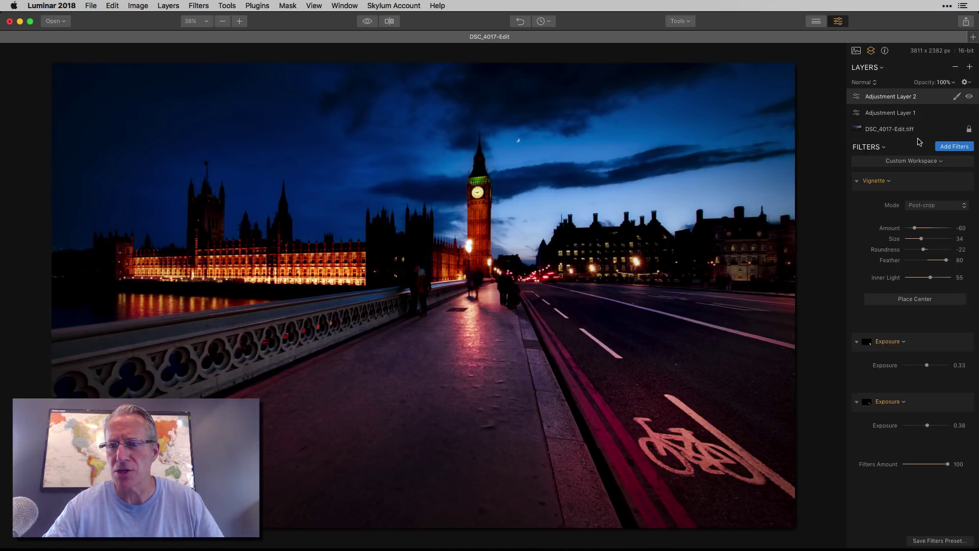
{"action": "left_click", "coordinate": [368, 24]}
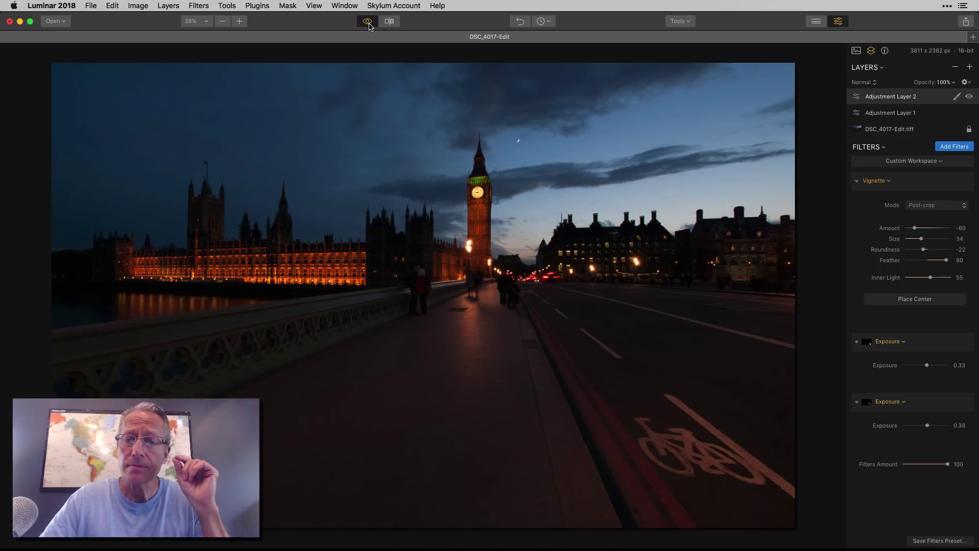
{"action": "left_click", "coordinate": [368, 23]}
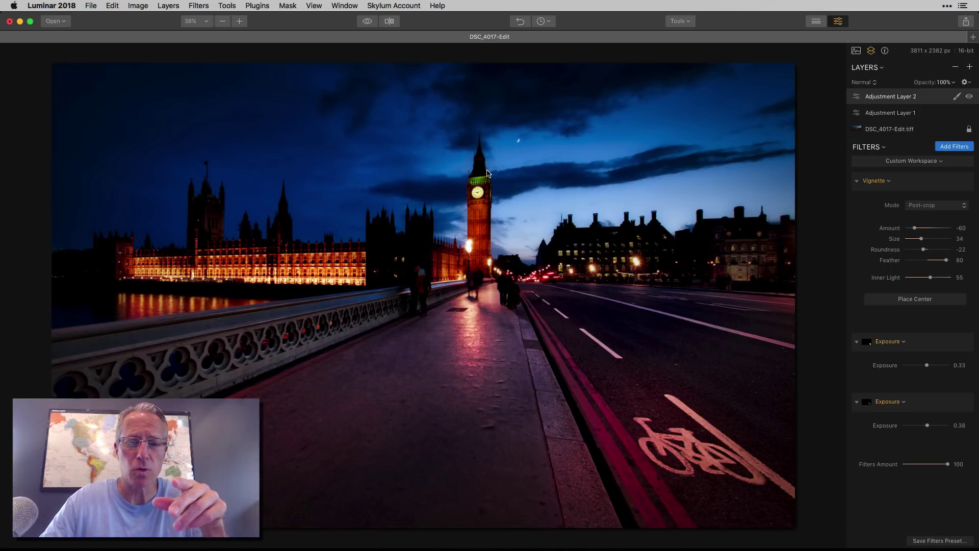
{"action": "left_click", "coordinate": [367, 21]}
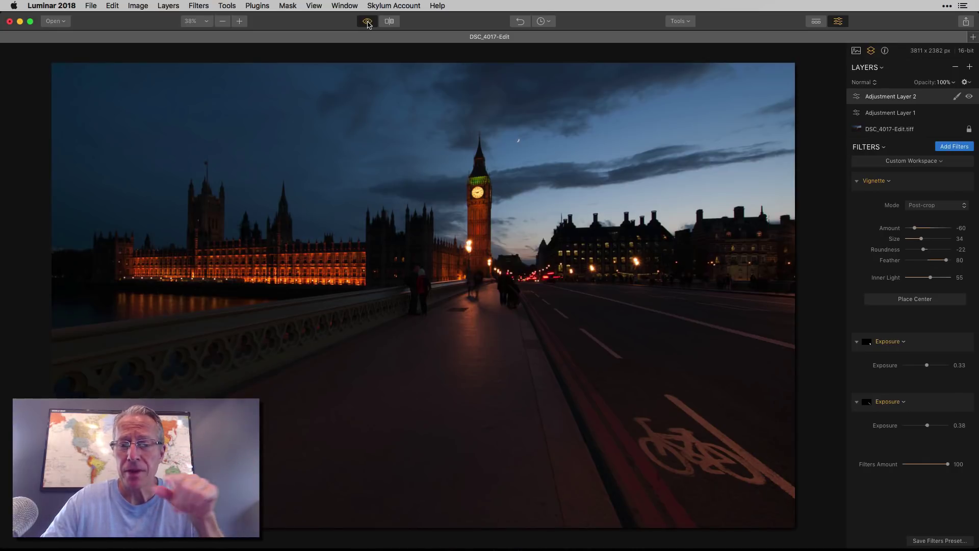
{"action": "left_click", "coordinate": [367, 23]}
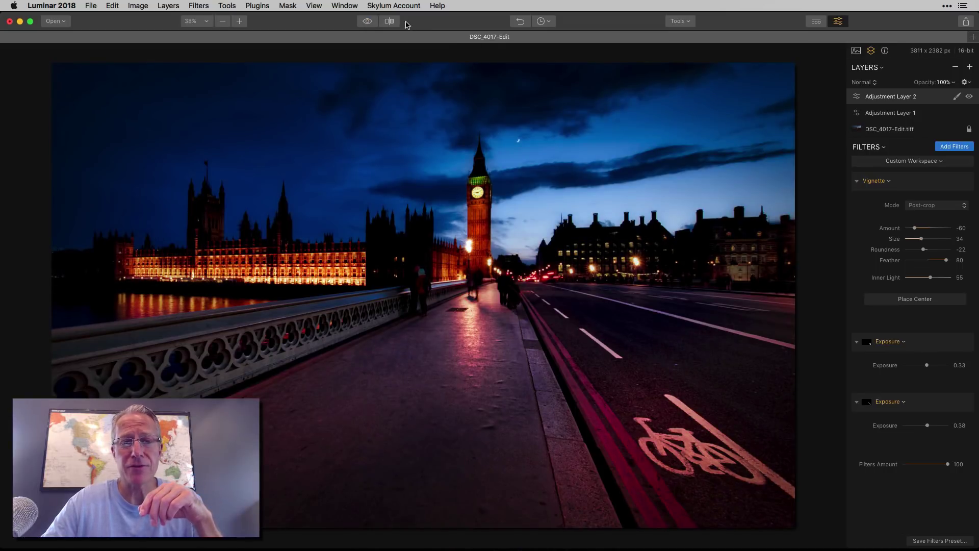
{"action": "left_click", "coordinate": [389, 23]}
{"action": "left_click_drag", "start_coordinate": [424, 150], "coordinate": [393, 89]}
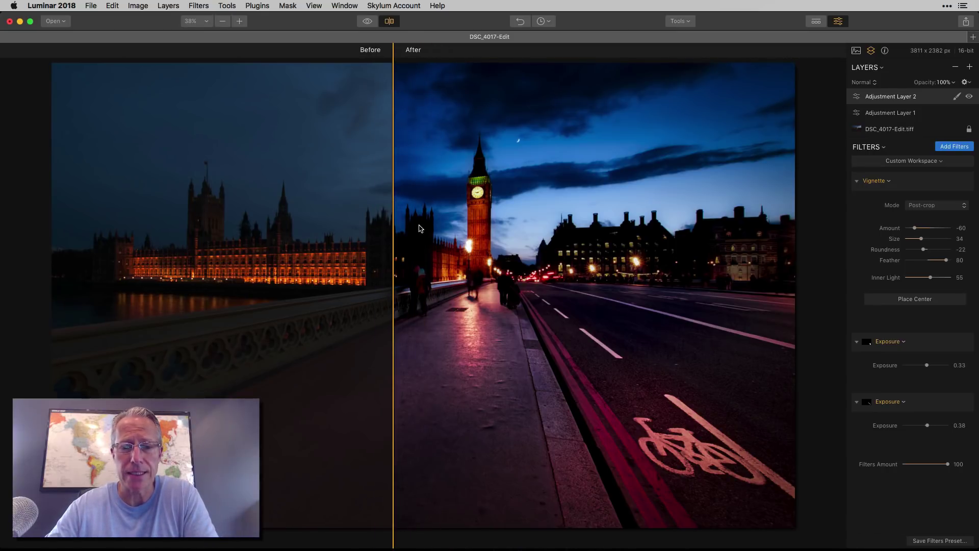
{"action": "left_click_drag", "start_coordinate": [395, 189], "coordinate": [263, 188]}
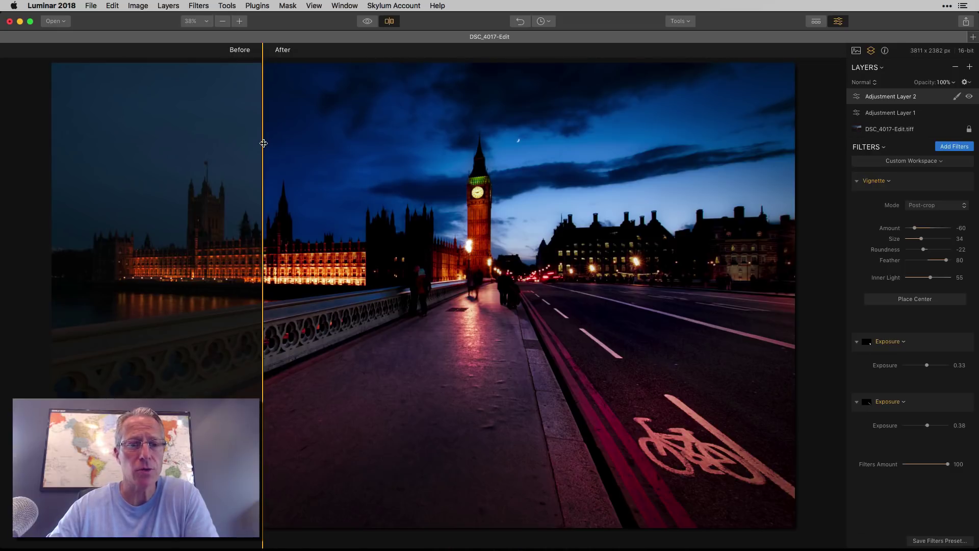
{"action": "left_click_drag", "start_coordinate": [264, 144], "coordinate": [426, 231]}
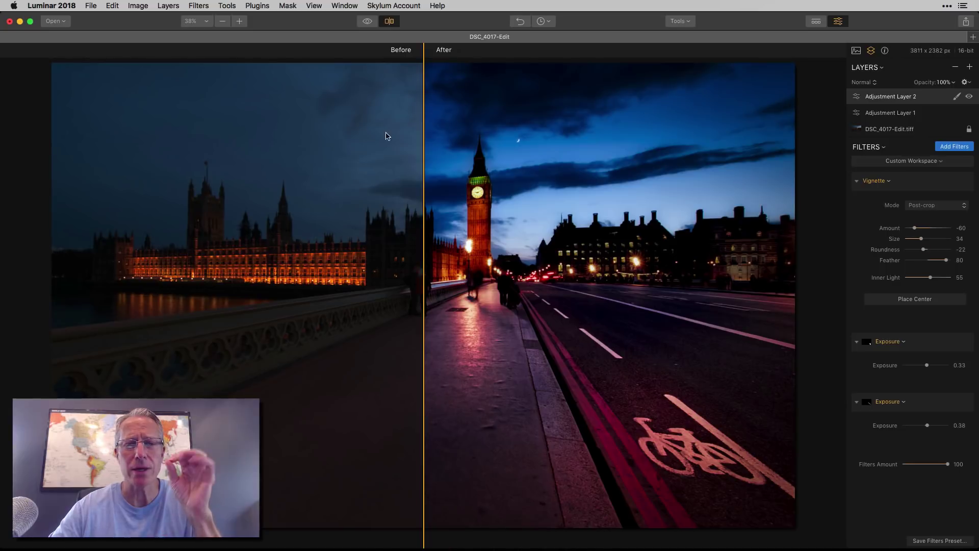
{"action": "left_click", "coordinate": [389, 22]}
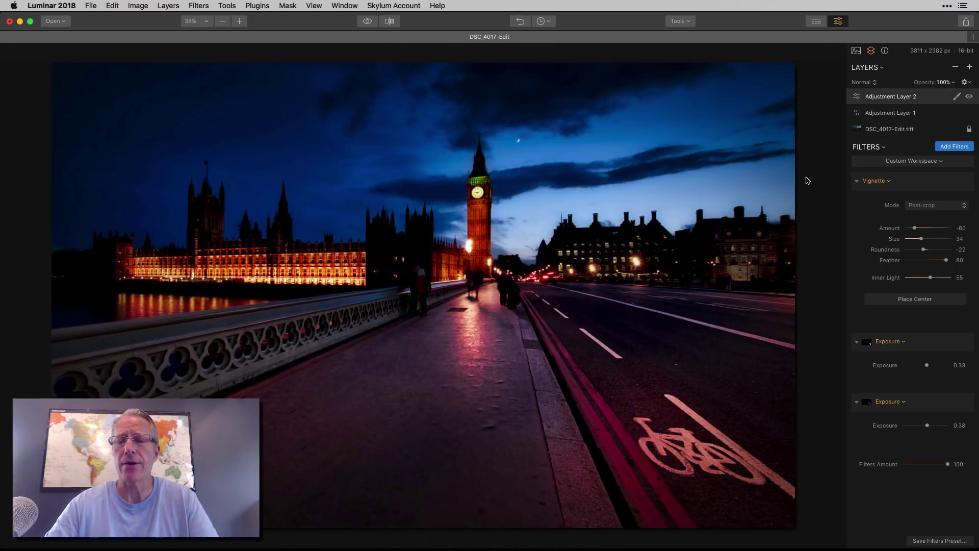